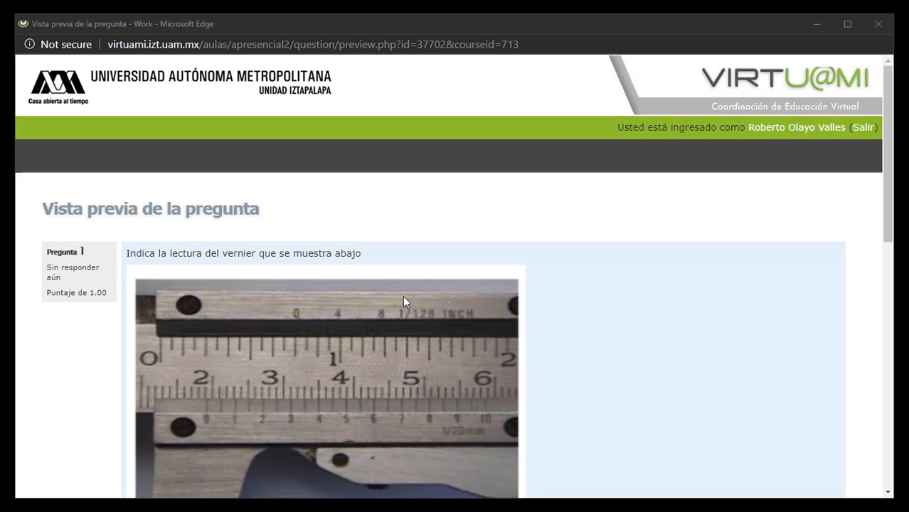
Step: Examine the vernier question preview, including its caliper image and answer field
{"action": "scroll", "coordinate": [404, 299], "scroll_direction": "down", "scroll_amount": 1}
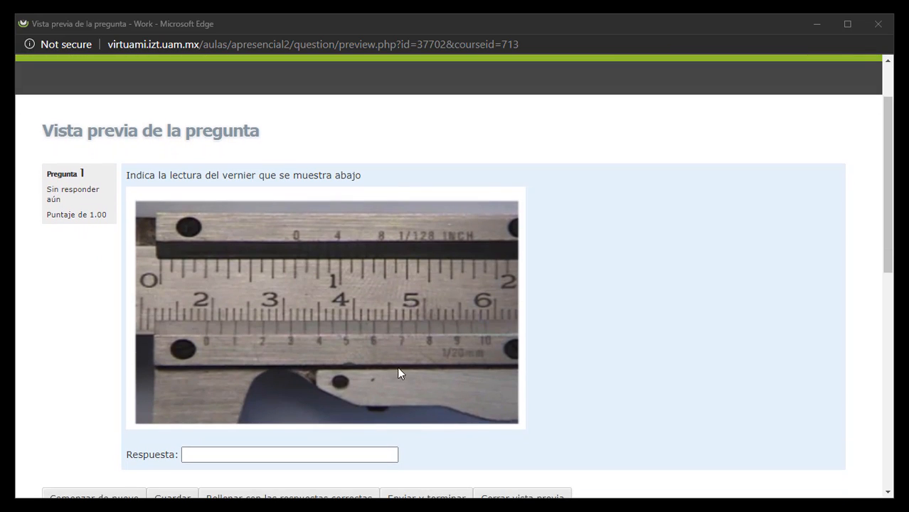
{"action": "scroll", "coordinate": [485, 352], "scroll_direction": "down", "scroll_amount": 1}
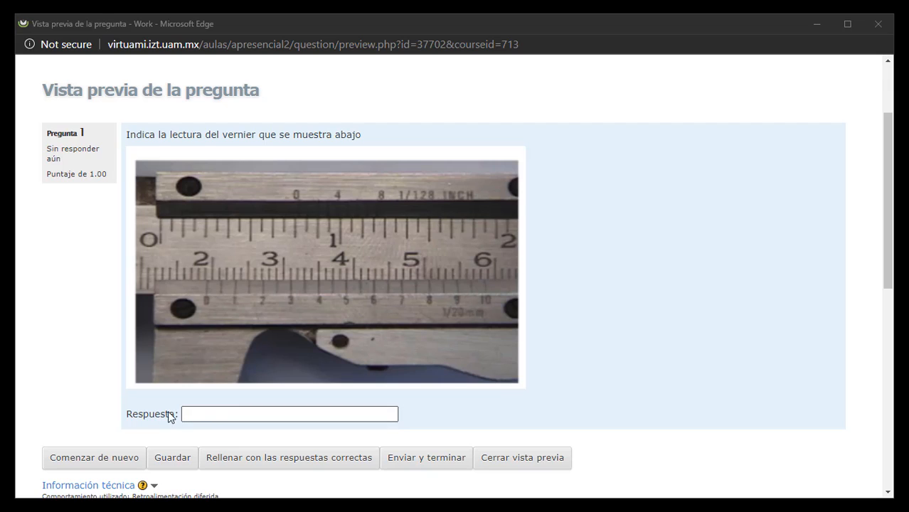
{"action": "left_click", "coordinate": [220, 411]}
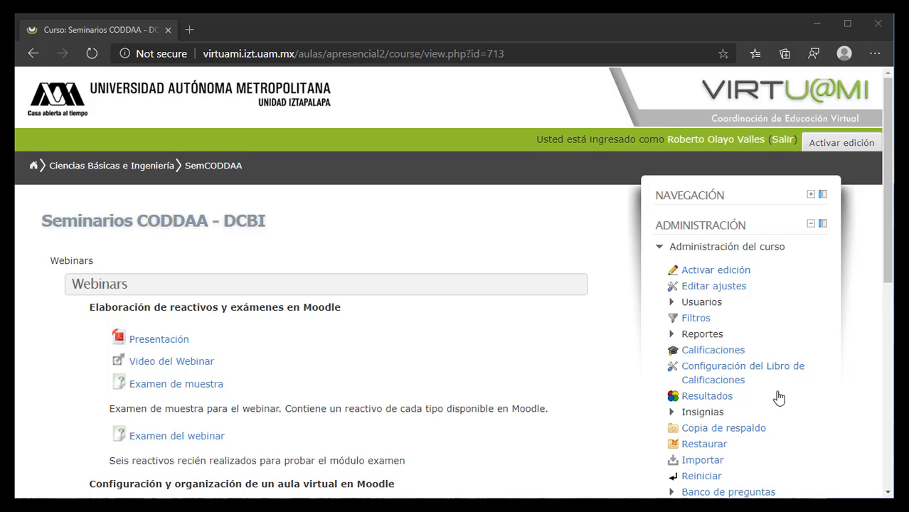
Step: Open the course's question bank and create a new question of the type Numérica
{"action": "scroll", "coordinate": [779, 398], "scroll_direction": "down", "scroll_amount": 1}
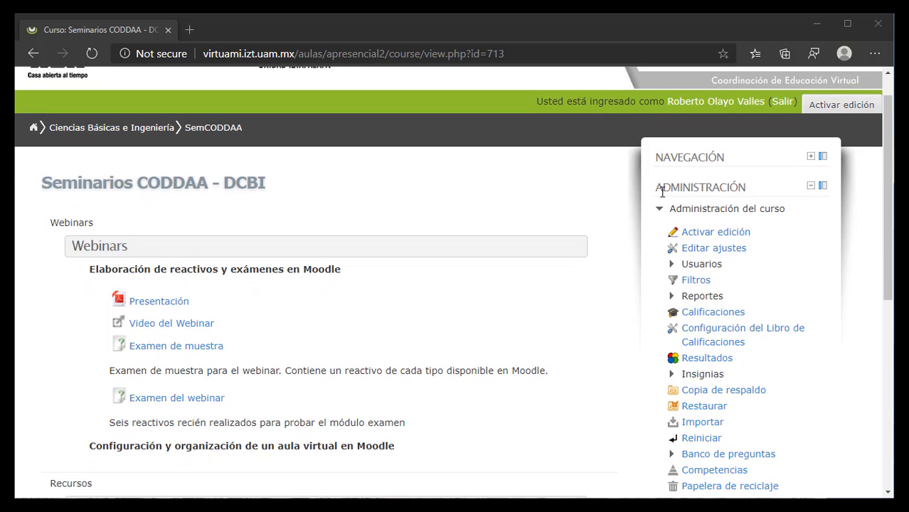
{"action": "scroll", "coordinate": [726, 302], "scroll_direction": "down", "scroll_amount": 3}
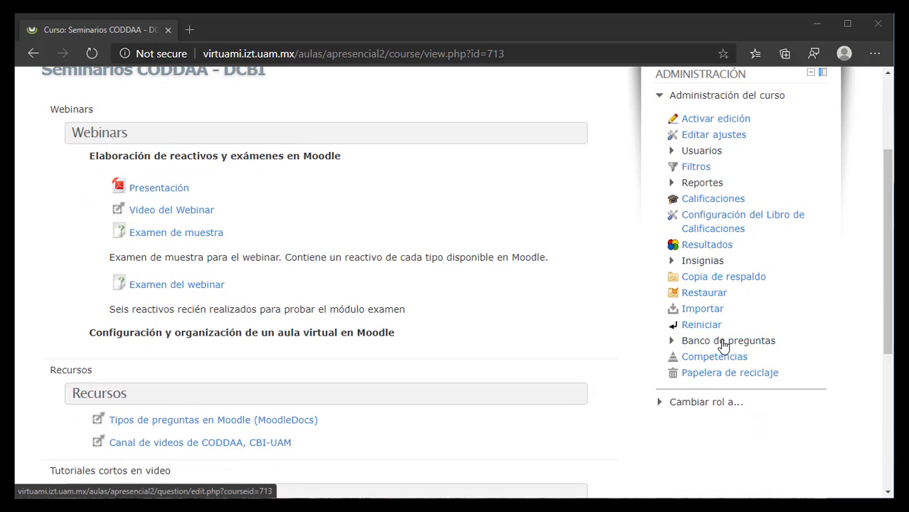
{"action": "left_click", "coordinate": [723, 342]}
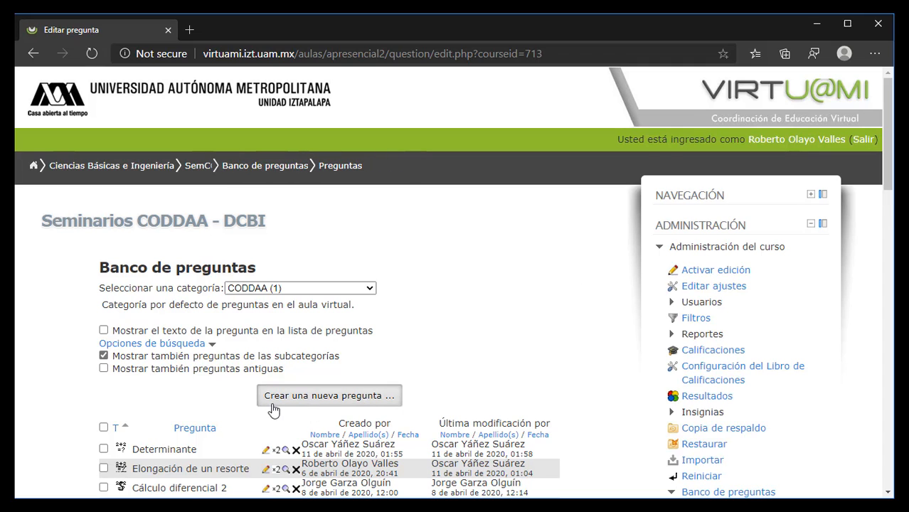
{"action": "left_click", "coordinate": [345, 398]}
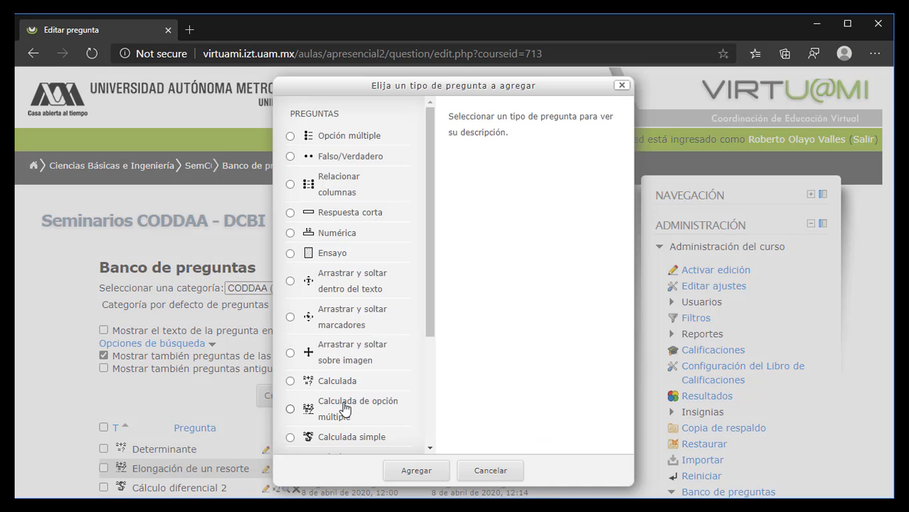
{"action": "left_click", "coordinate": [318, 234]}
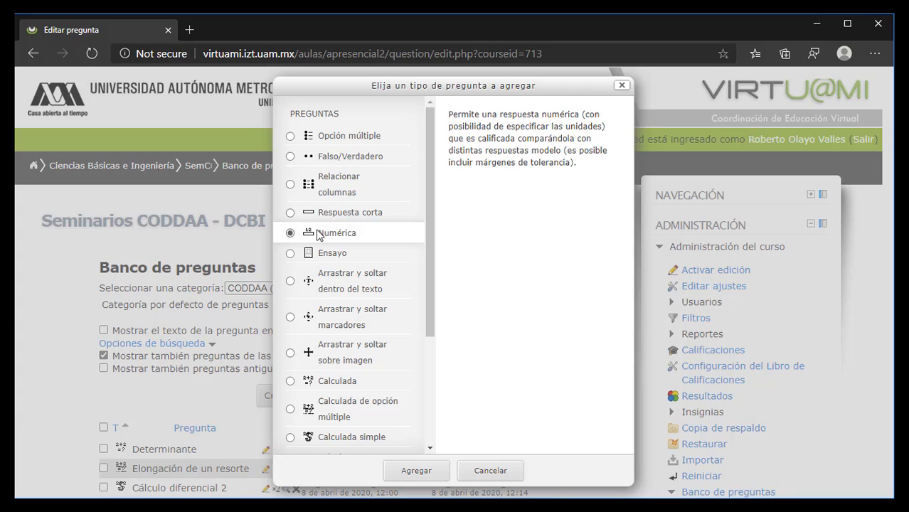
{"action": "left_click", "coordinate": [421, 473]}
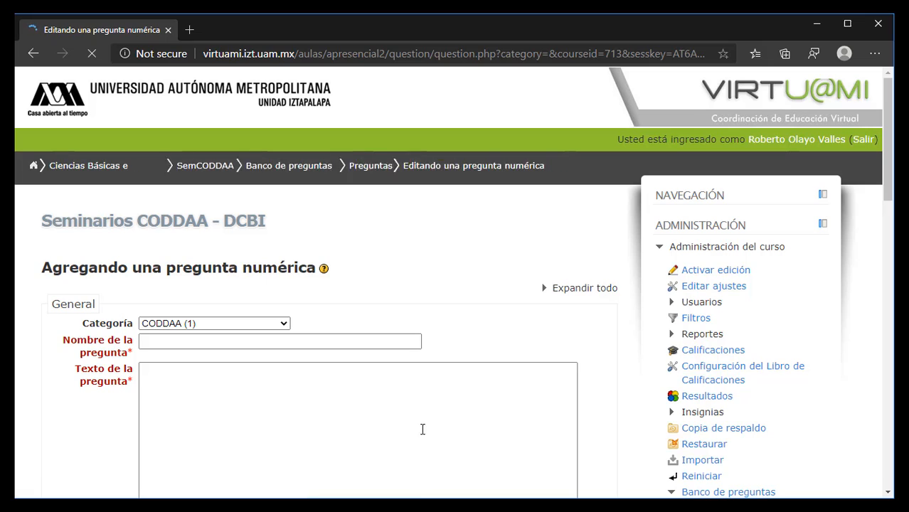
Step: Name the question "Vernier" and enter the question text "Indica la lectura del vernier que se muestra abajo"
{"action": "left_click", "coordinate": [271, 345]}
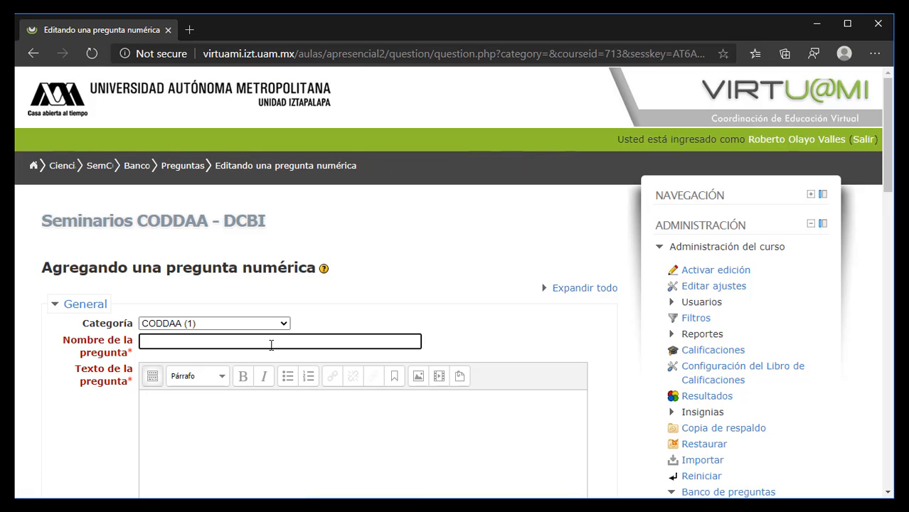
{"action": "type", "text": "Vernier"}
{"action": "left_click", "coordinate": [247, 407]}
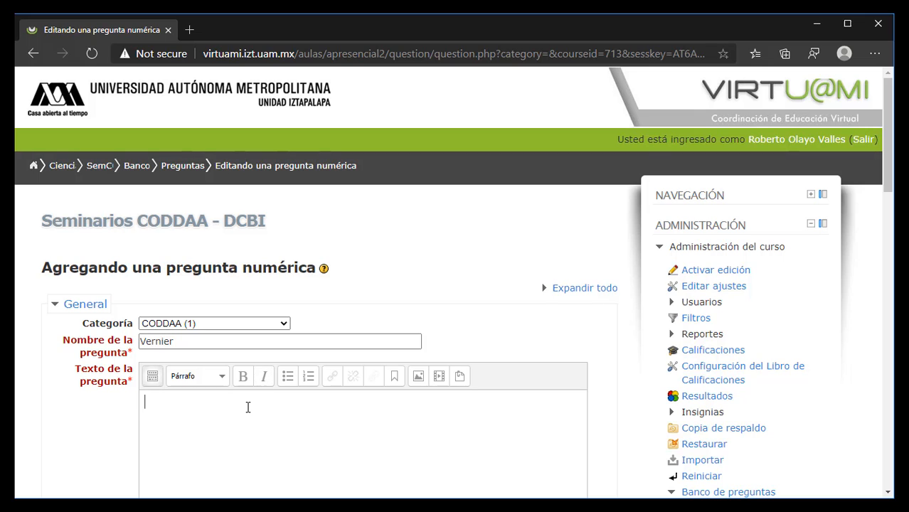
{"action": "type", "text": "Indica la lectura del vernier que se muestra abajo"}
Step: Upload vernier 20.png as the image to insert below the question text
{"action": "scroll", "coordinate": [603, 318], "scroll_direction": "down", "scroll_amount": 1}
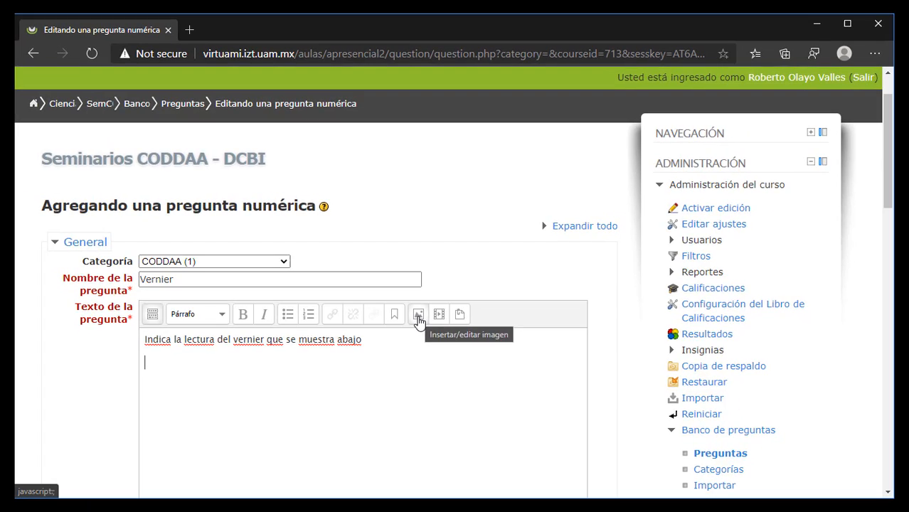
{"action": "left_click", "coordinate": [391, 361]}
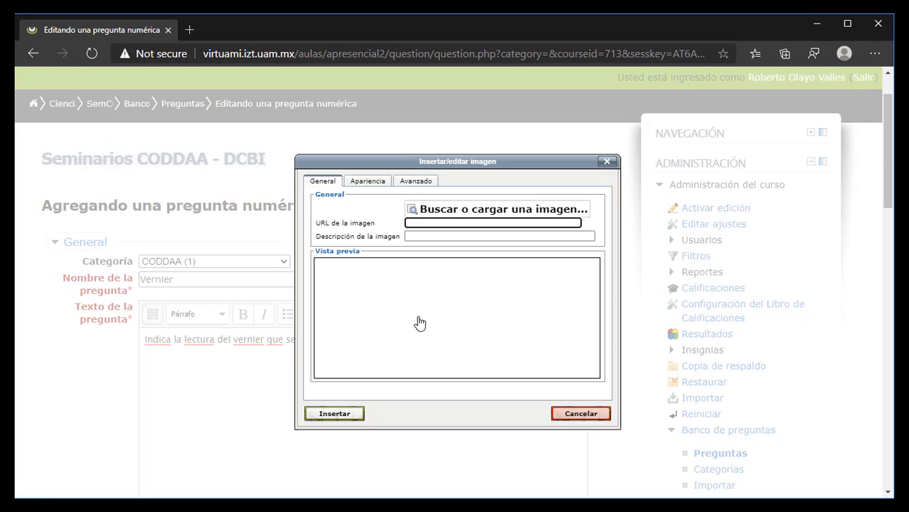
{"action": "left_click", "coordinate": [461, 216]}
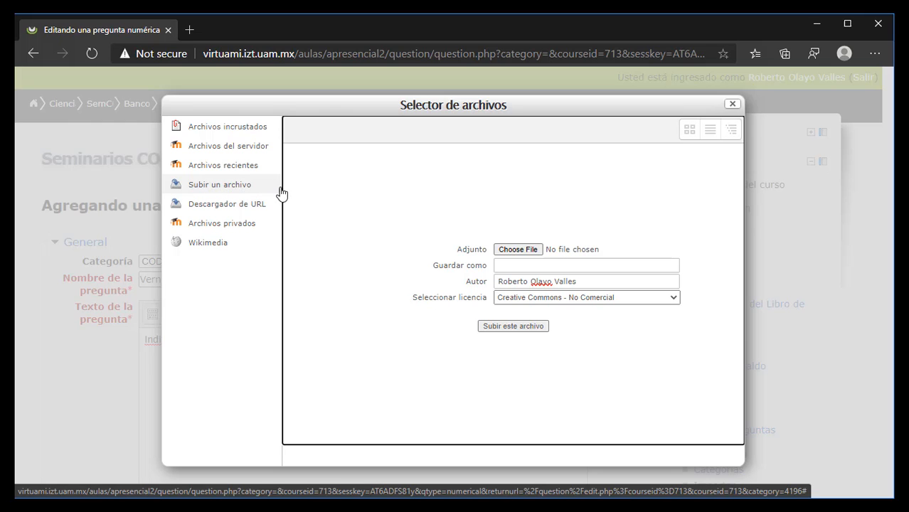
{"action": "left_click", "coordinate": [518, 250]}
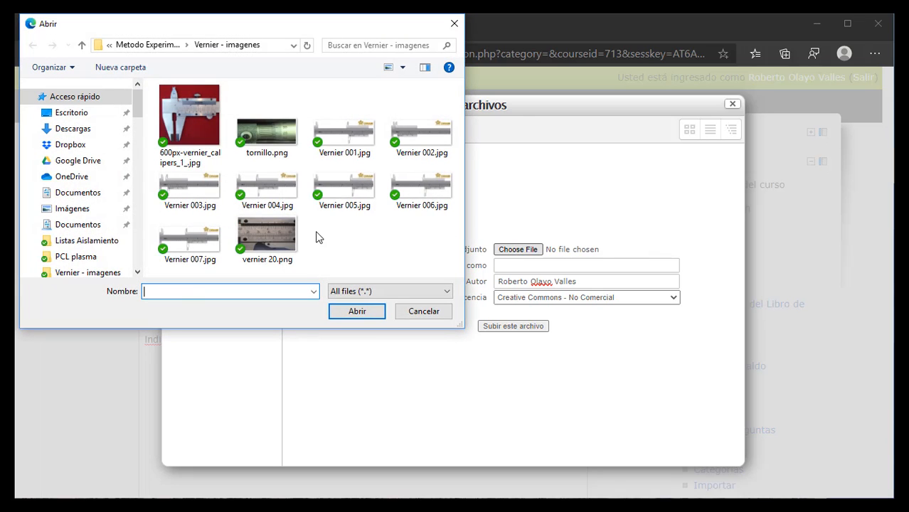
{"action": "left_click", "coordinate": [279, 236]}
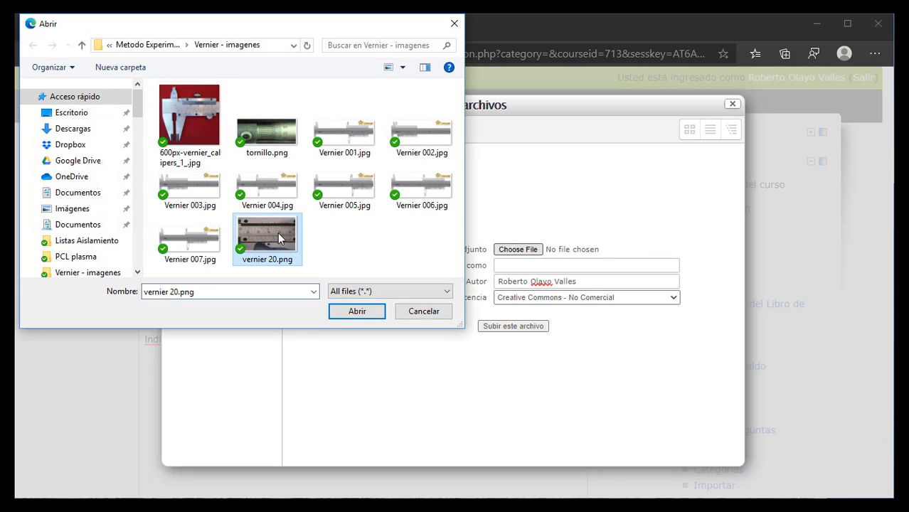
{"action": "left_click", "coordinate": [336, 314]}
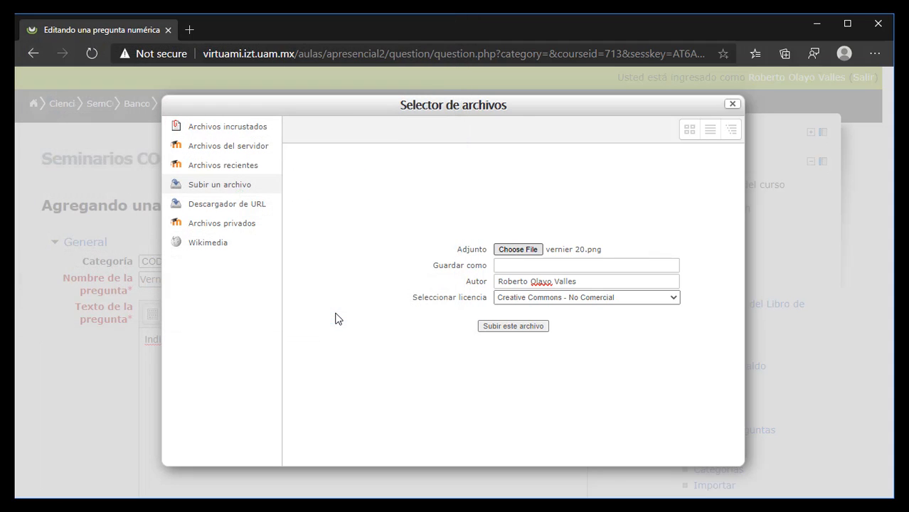
{"action": "left_click", "coordinate": [514, 328]}
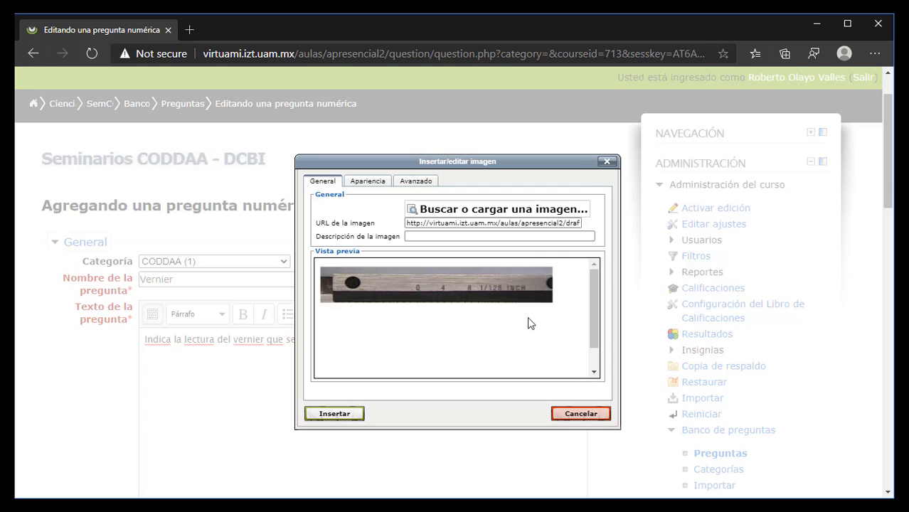
Step: Set the image width to 600 px with the aspect ratio locked and insert it without a description
{"action": "left_click", "coordinate": [368, 181]}
{"action": "left_click", "coordinate": [416, 226]}
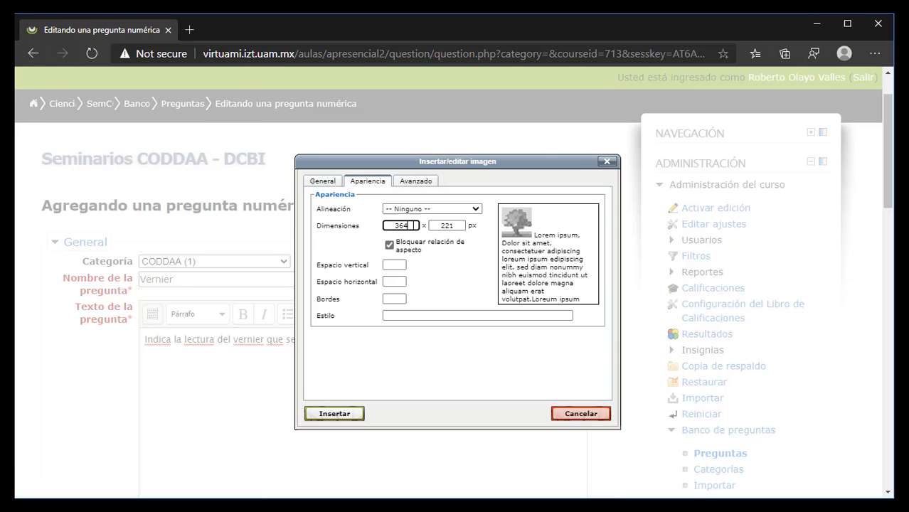
{"action": "double_click", "coordinate": [415, 225]}
{"action": "type", "text": "600"}
{"action": "key", "text": "Tab"}
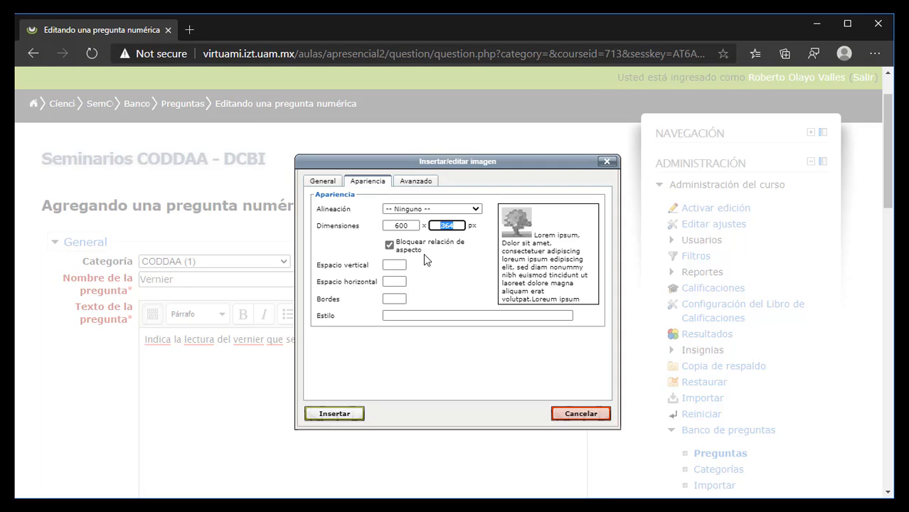
{"action": "left_click", "coordinate": [339, 414]}
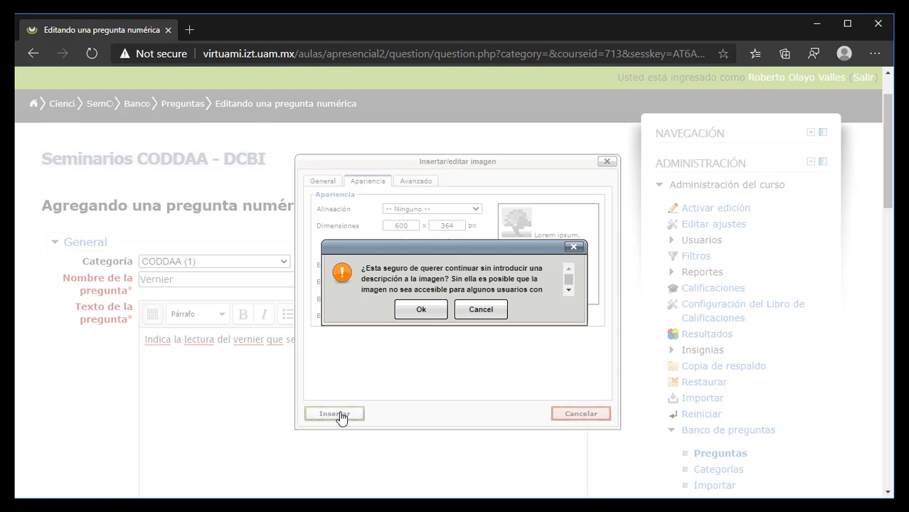
{"action": "left_click", "coordinate": [420, 309]}
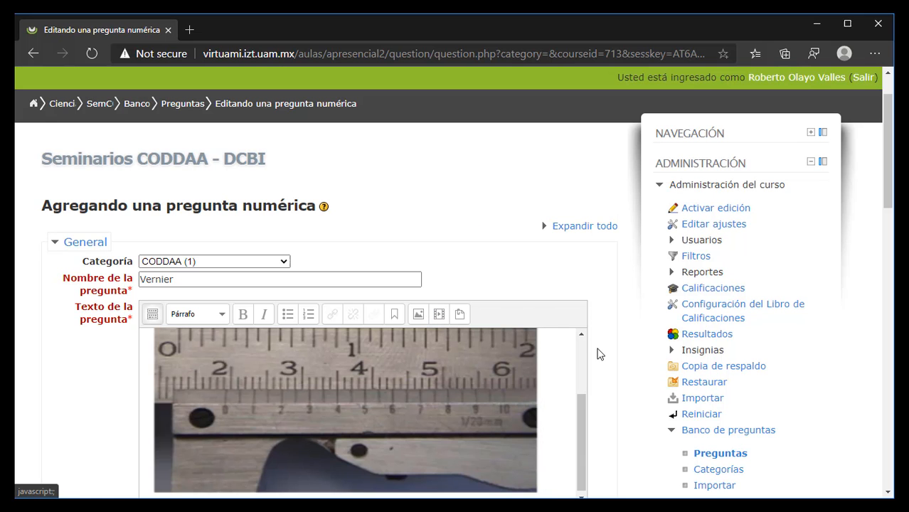
Step: Set Respuesta 1 to 1.94 with a grade of 100%
{"action": "scroll", "coordinate": [615, 392], "scroll_direction": "down", "scroll_amount": 3}
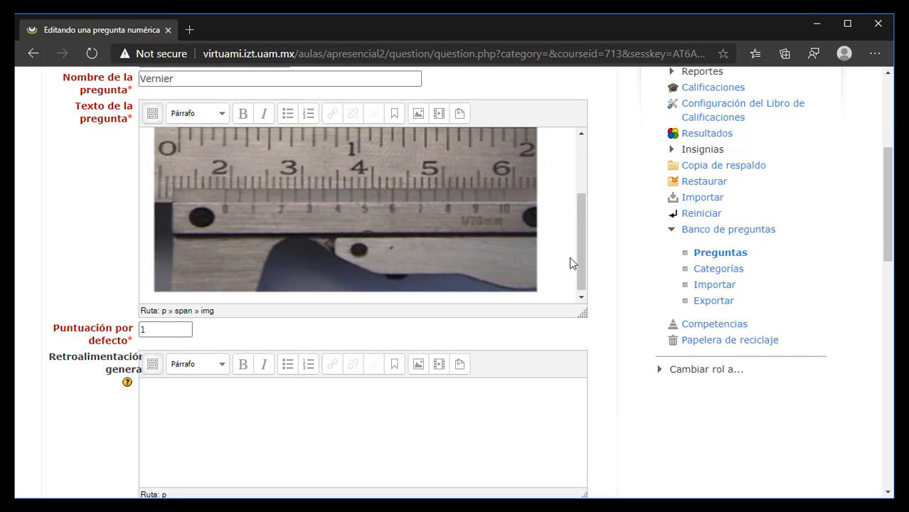
{"action": "scroll", "coordinate": [561, 239], "scroll_direction": "up", "scroll_amount": 5}
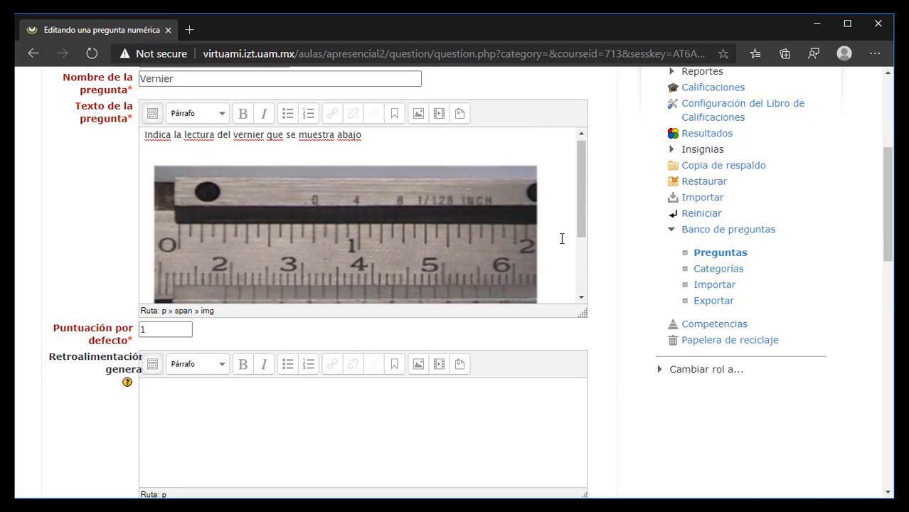
{"action": "scroll", "coordinate": [561, 238], "scroll_direction": "down", "scroll_amount": 5}
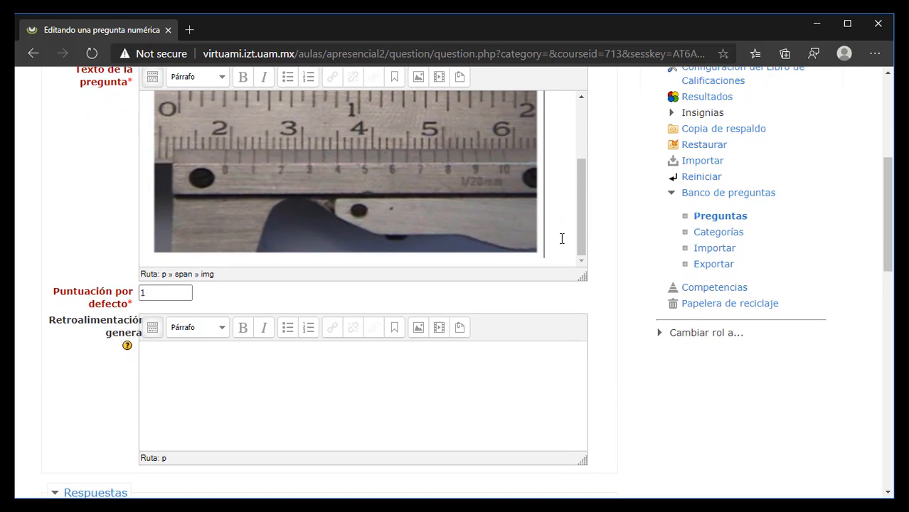
{"action": "scroll", "coordinate": [623, 268], "scroll_direction": "up", "scroll_amount": 1}
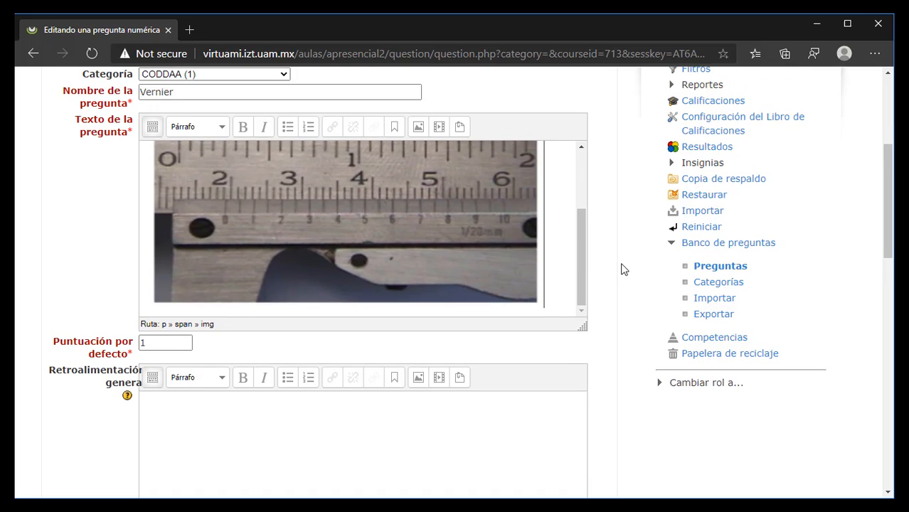
{"action": "scroll", "coordinate": [623, 268], "scroll_direction": "up", "scroll_amount": 1}
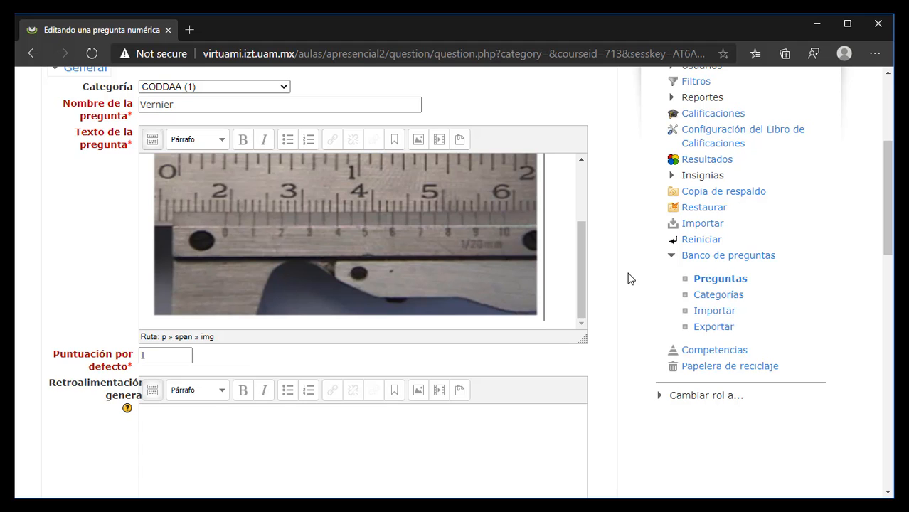
{"action": "scroll", "coordinate": [628, 278], "scroll_direction": "down", "scroll_amount": 4}
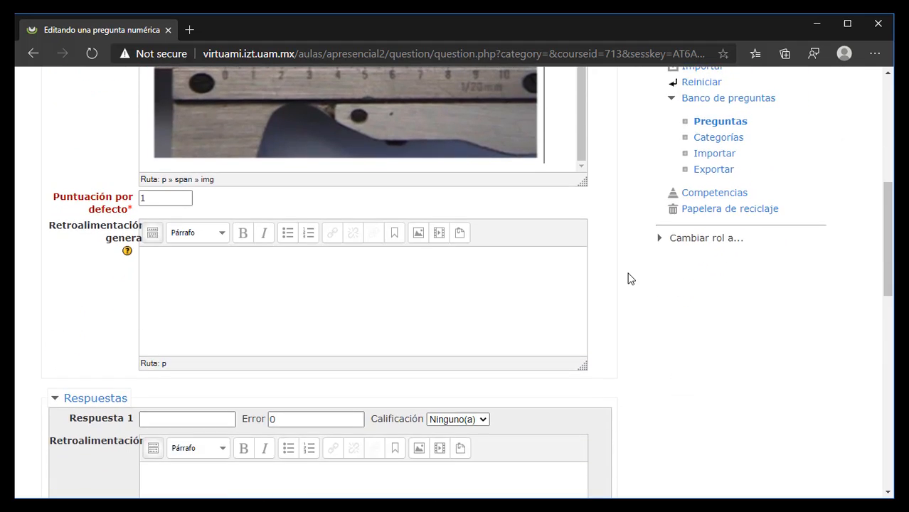
{"action": "scroll", "coordinate": [628, 278], "scroll_direction": "down", "scroll_amount": 1}
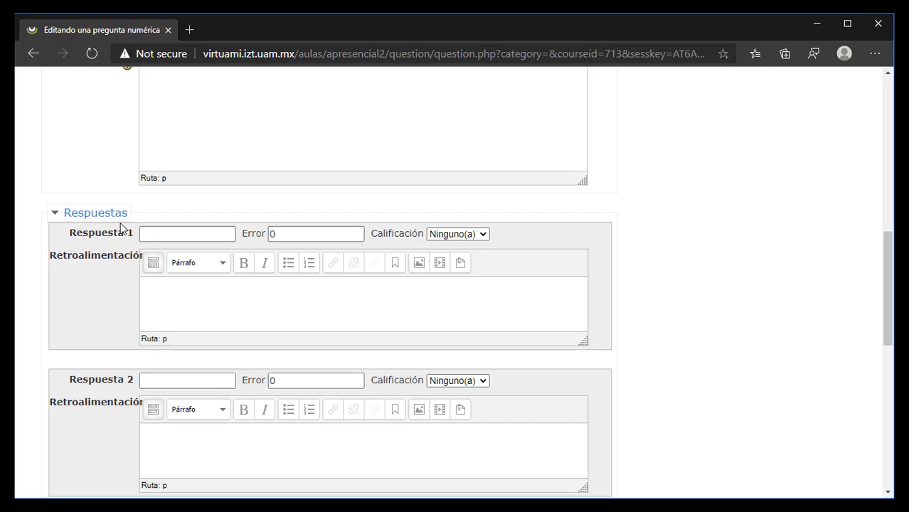
{"action": "left_click", "coordinate": [159, 235]}
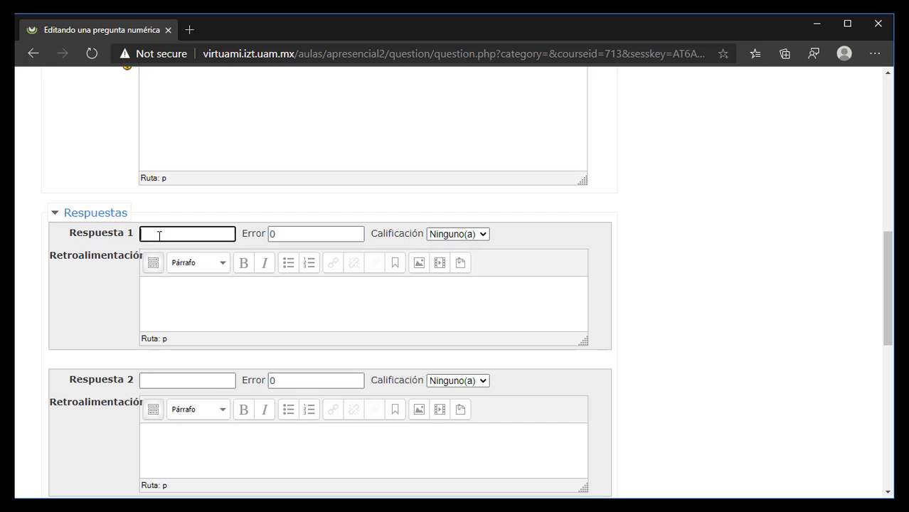
{"action": "type", "text": "1.94"}
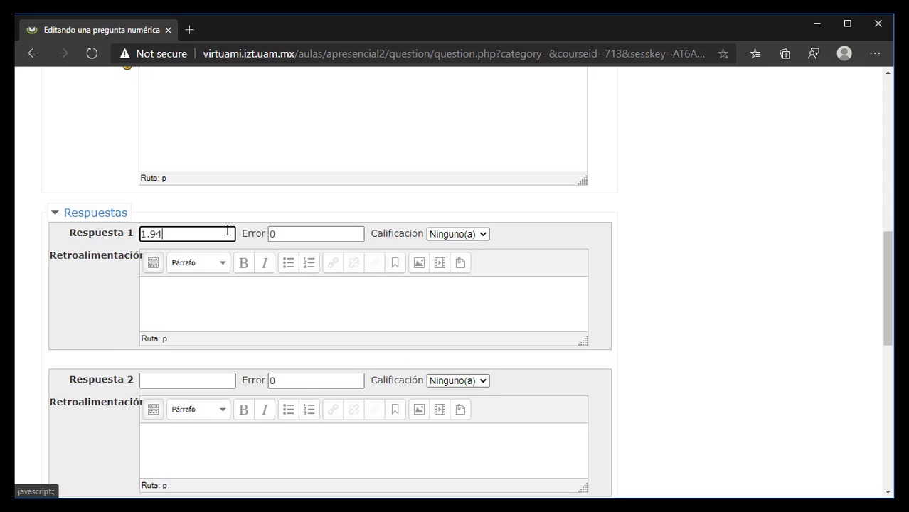
{"action": "left_click", "coordinate": [475, 235]}
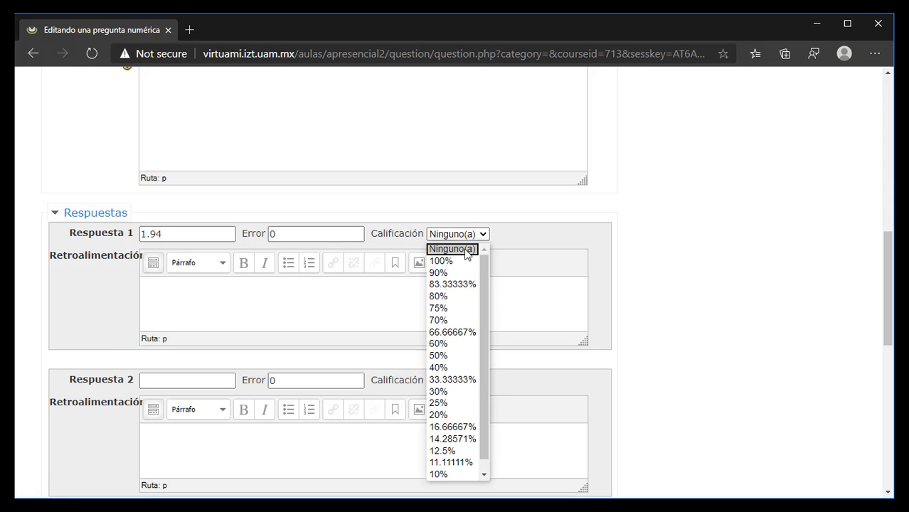
{"action": "left_click", "coordinate": [458, 261]}
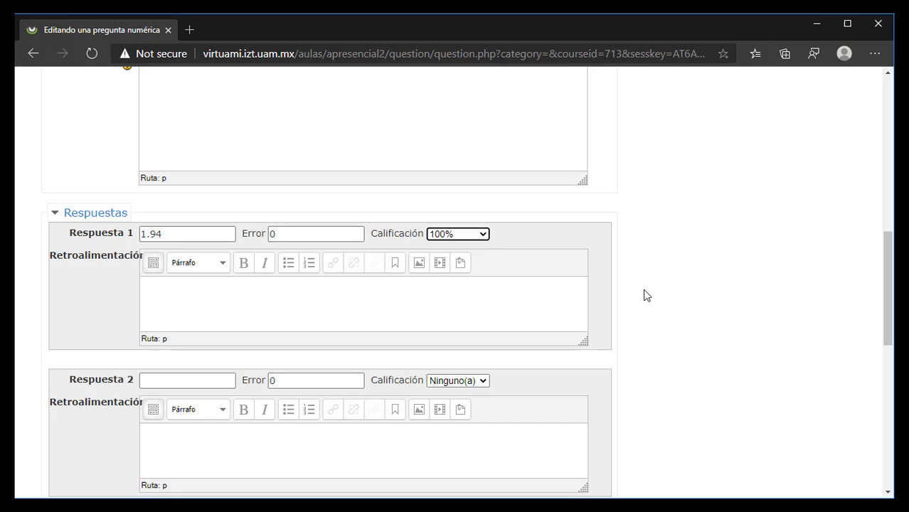
{"action": "scroll", "coordinate": [646, 295], "scroll_direction": "up", "scroll_amount": 5}
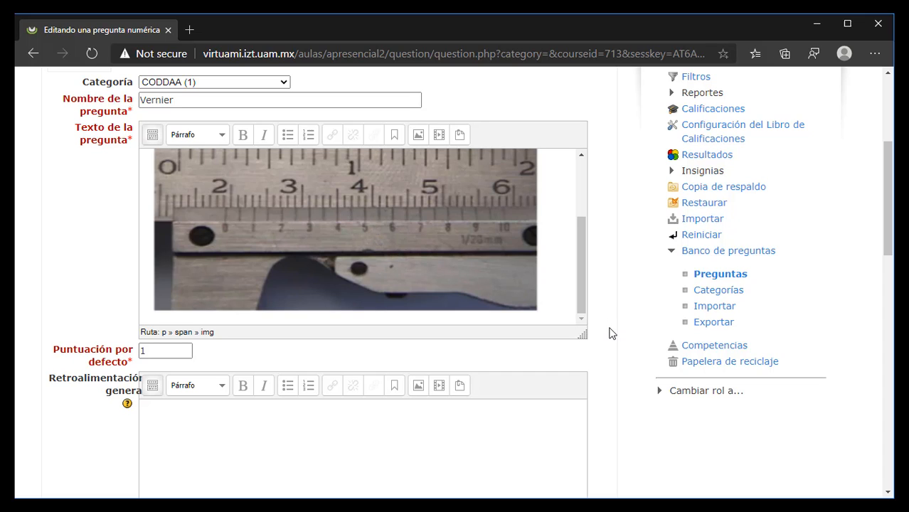
{"action": "scroll", "coordinate": [623, 343], "scroll_direction": "down", "scroll_amount": 5}
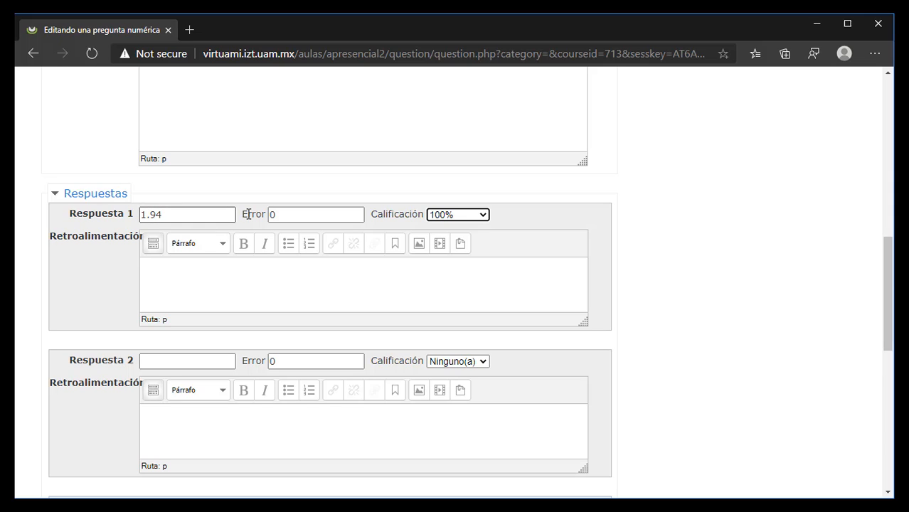
{"action": "left_click", "coordinate": [296, 216]}
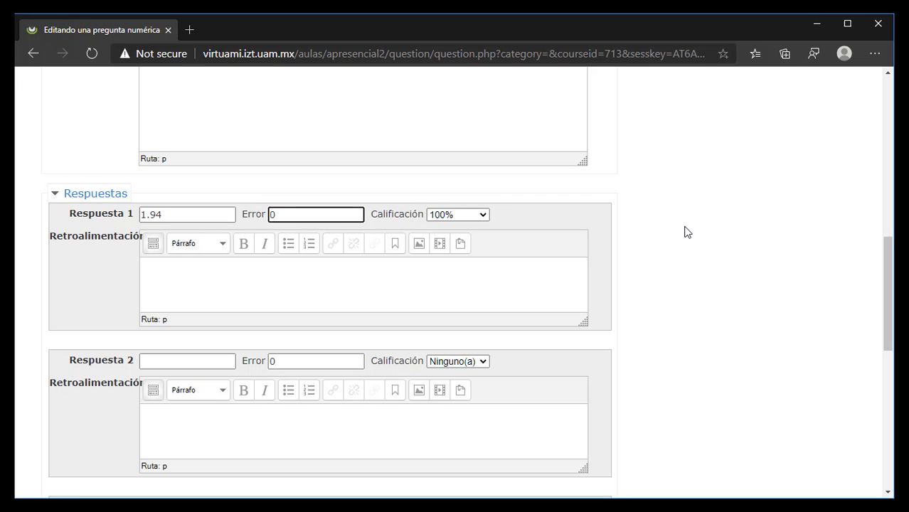
{"action": "type", "text": ".01"}
{"action": "scroll", "coordinate": [657, 223], "scroll_direction": "up", "scroll_amount": 5}
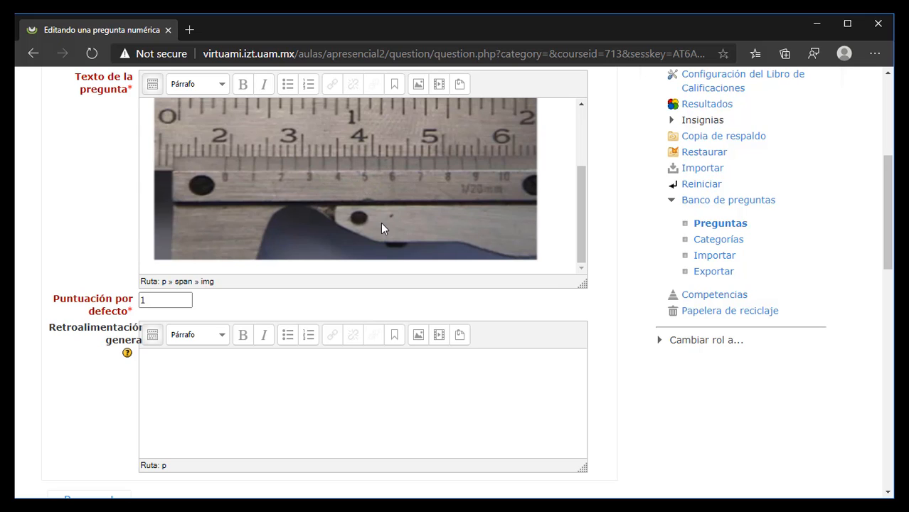
{"action": "scroll", "coordinate": [657, 364], "scroll_direction": "up", "scroll_amount": 1}
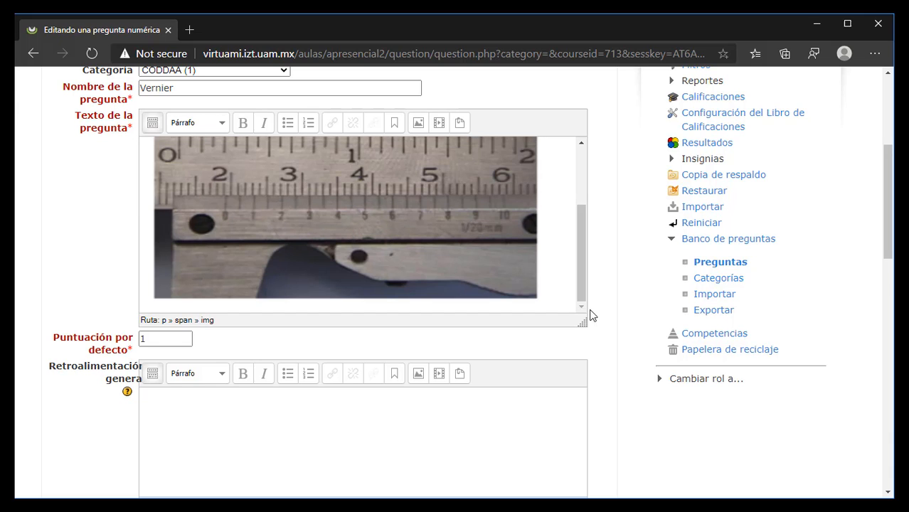
{"action": "scroll", "coordinate": [627, 342], "scroll_direction": "down", "scroll_amount": 4}
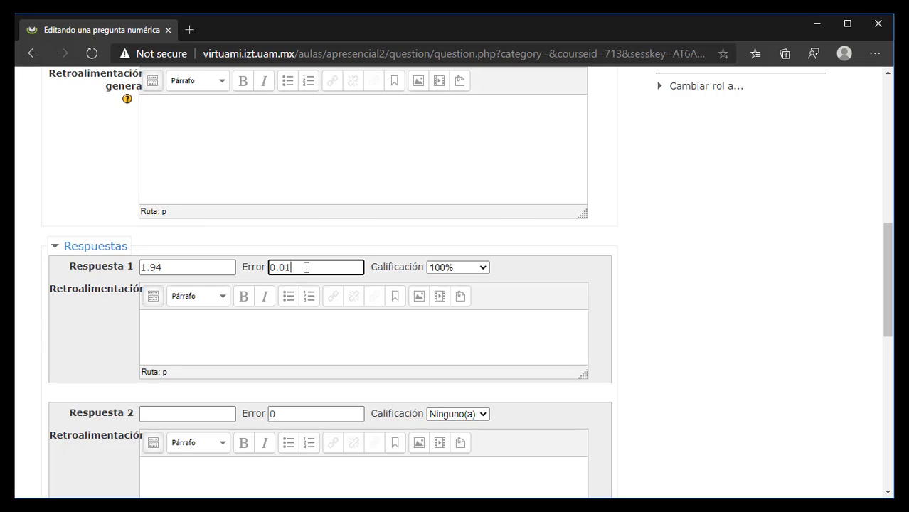
{"action": "key", "text": "BackSpace"}
{"action": "key", "text": "BackSpace"}
{"action": "key", "text": "BackSpace"}
Step: Set Respuesta 2 to 1.93 with a grade of 100%
{"action": "scroll", "coordinate": [636, 318], "scroll_direction": "down", "scroll_amount": 2}
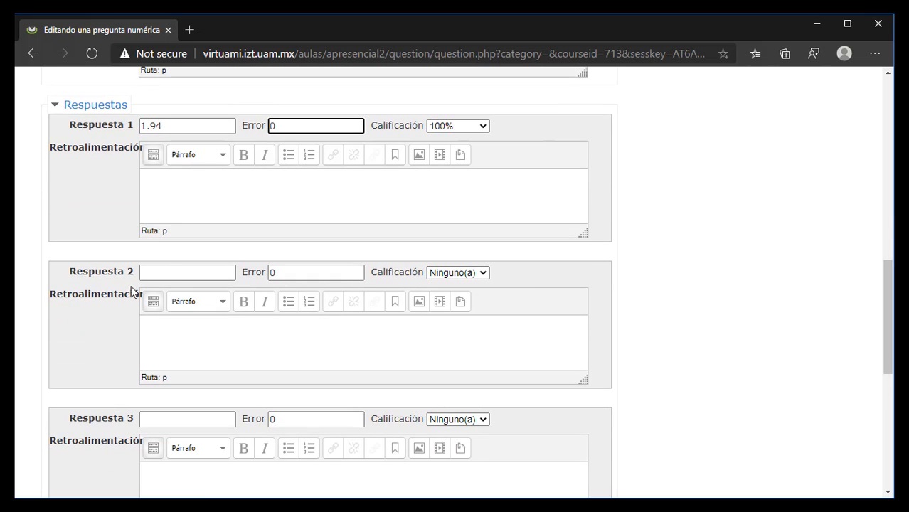
{"action": "left_click", "coordinate": [169, 275]}
{"action": "type", "text": "1.93"}
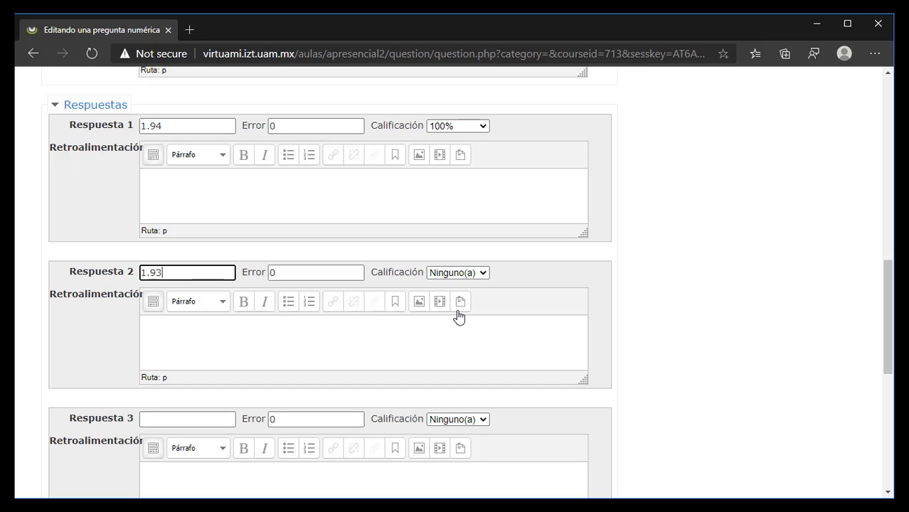
{"action": "left_click", "coordinate": [485, 273]}
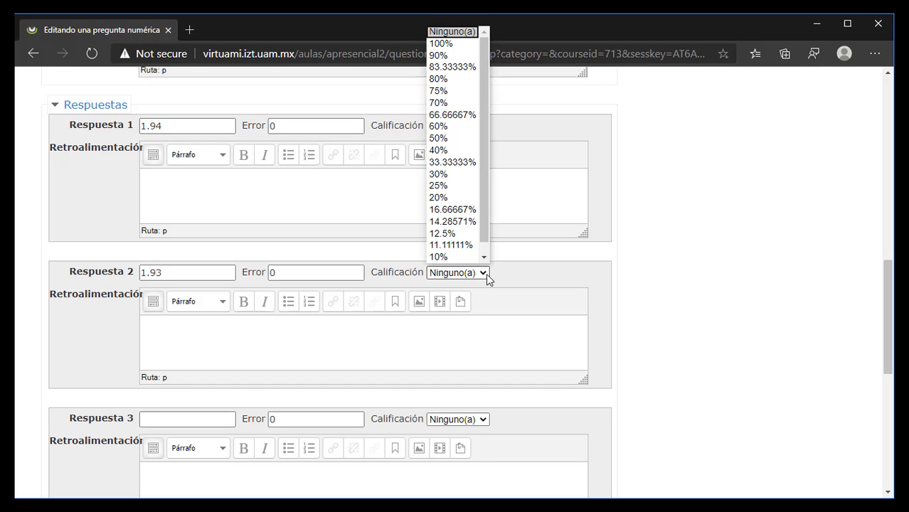
{"action": "left_click", "coordinate": [457, 44]}
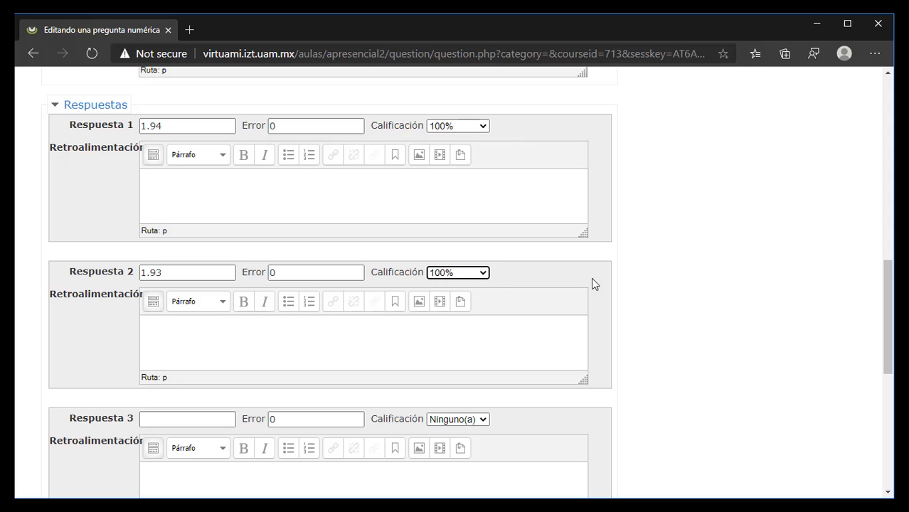
Step: Set Respuesta 3 to 1.935 with a grade of 100%
{"action": "scroll", "coordinate": [613, 285], "scroll_direction": "down", "scroll_amount": 2}
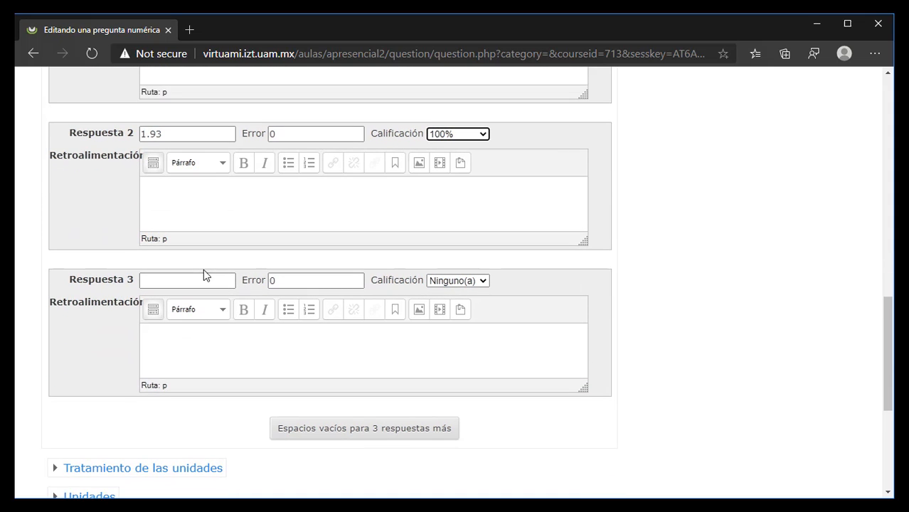
{"action": "left_click", "coordinate": [208, 278]}
{"action": "type", "text": "1.932"}
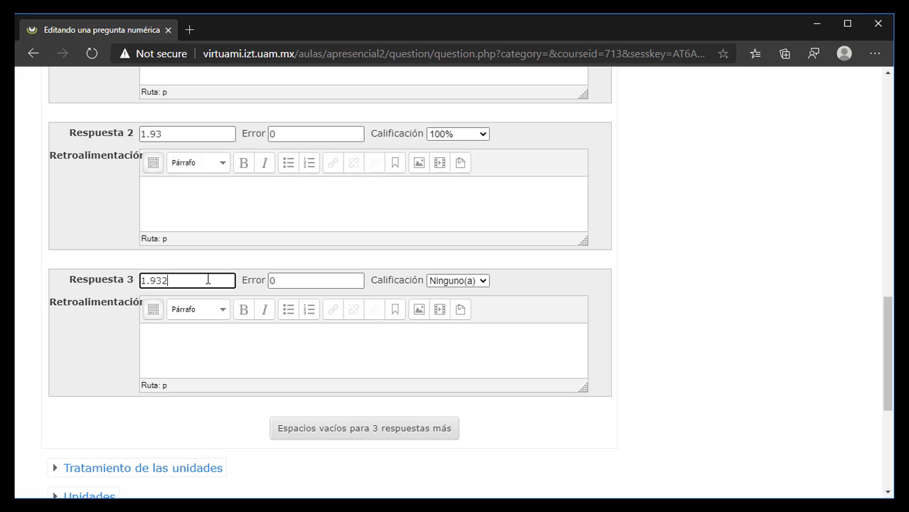
{"action": "key", "text": "BackSpace"}
{"action": "type", "text": "5"}
{"action": "left_click", "coordinate": [429, 282]}
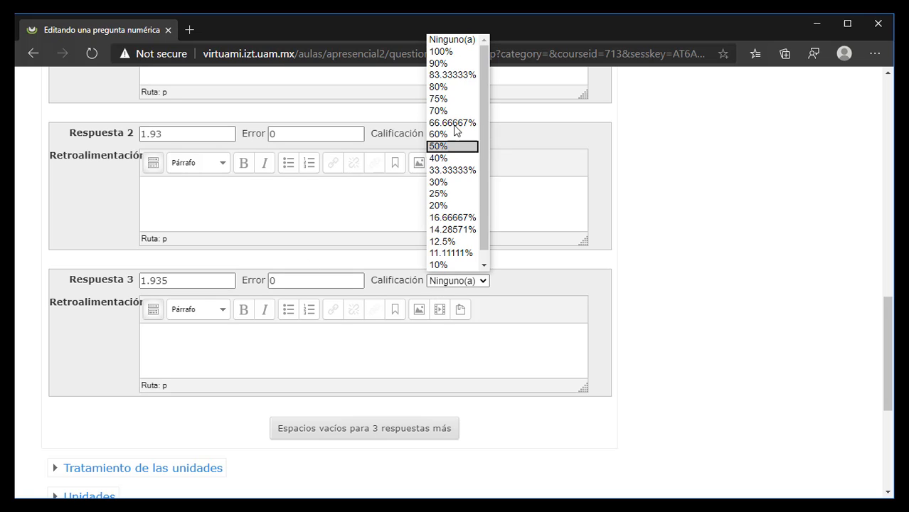
{"action": "left_click", "coordinate": [449, 57]}
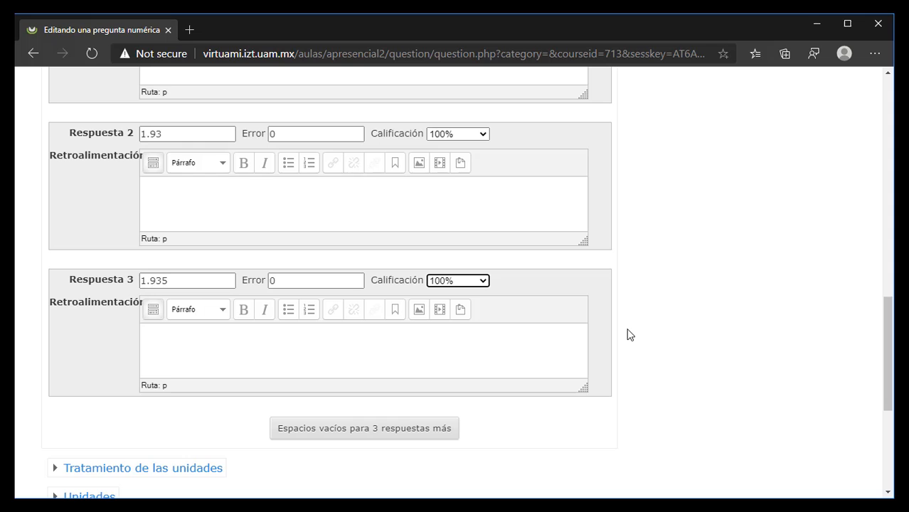
Step: Add blank spaces for three more answers to the question
{"action": "scroll", "coordinate": [630, 335], "scroll_direction": "down", "scroll_amount": 1}
{"action": "scroll", "coordinate": [630, 334], "scroll_direction": "up", "scroll_amount": 3}
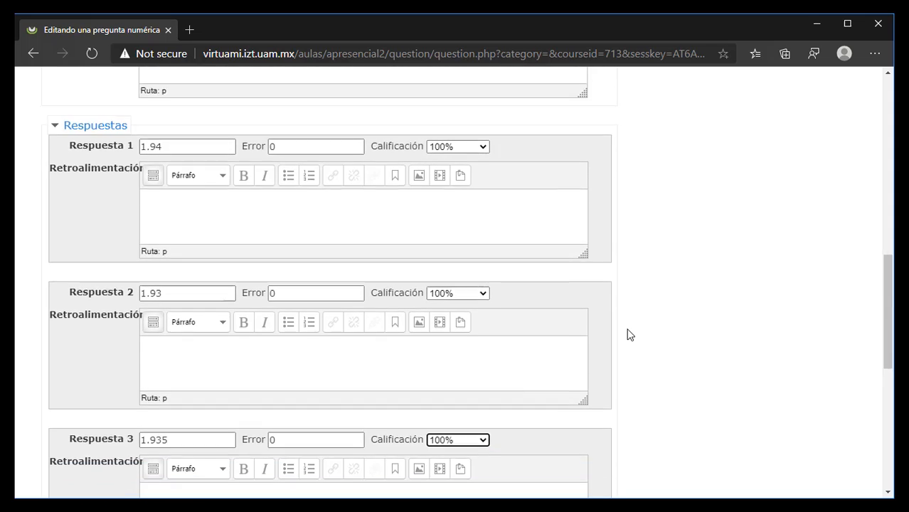
{"action": "scroll", "coordinate": [630, 334], "scroll_direction": "down", "scroll_amount": 3}
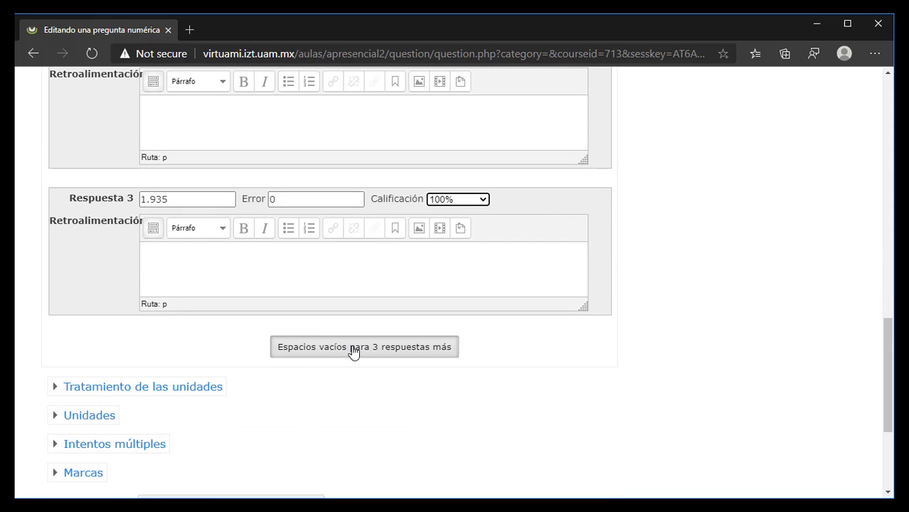
{"action": "left_click", "coordinate": [353, 351]}
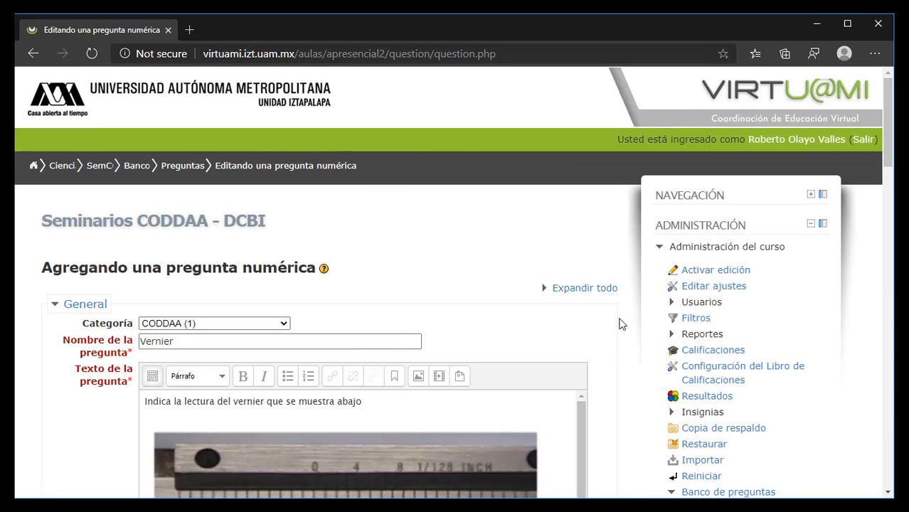
{"action": "left_click_drag", "start_coordinate": [618, 324], "coordinate": [630, 248]}
{"action": "left_click", "coordinate": [630, 247]}
Step: Set Respuesta 4 to 1.945 and Respuesta 5 to 1.95, each with a grade of 100%
{"action": "scroll", "coordinate": [629, 247], "scroll_direction": "down", "scroll_amount": 10}
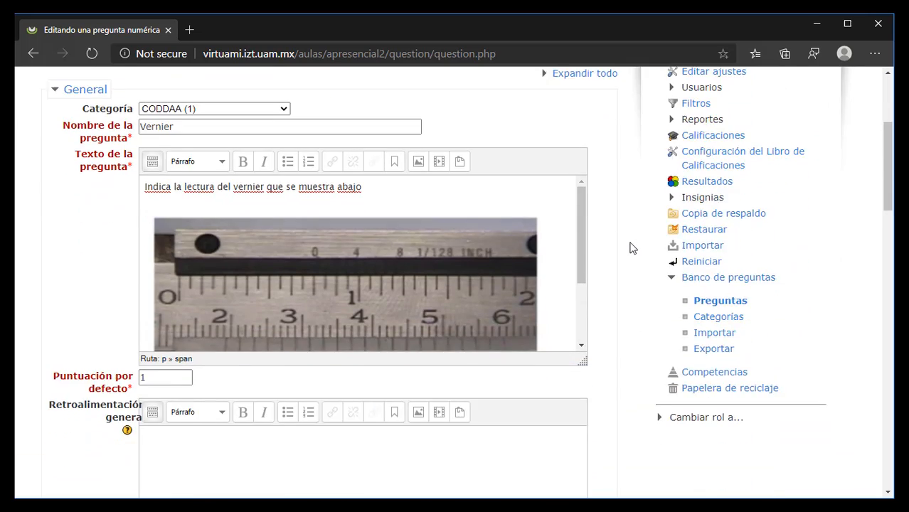
{"action": "scroll", "coordinate": [629, 247], "scroll_direction": "down", "scroll_amount": 5}
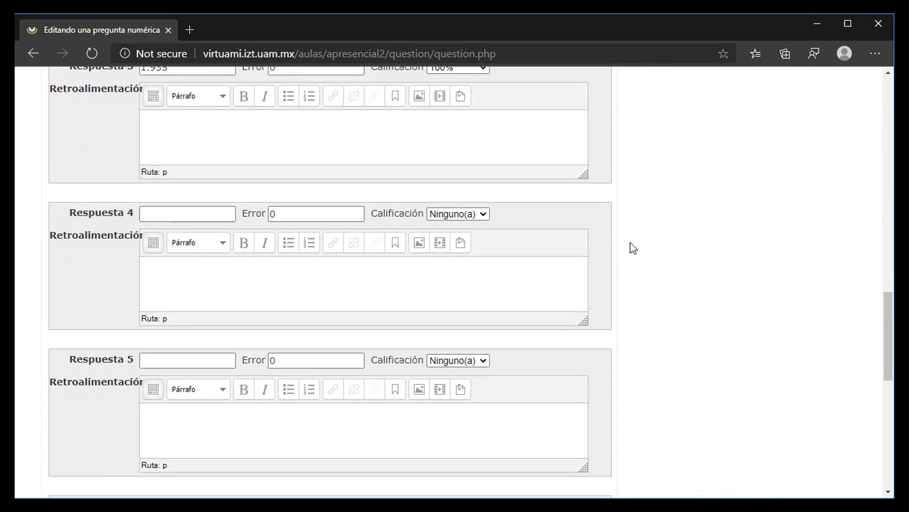
{"action": "left_click", "coordinate": [225, 211]}
{"action": "type", "text": "1.945"}
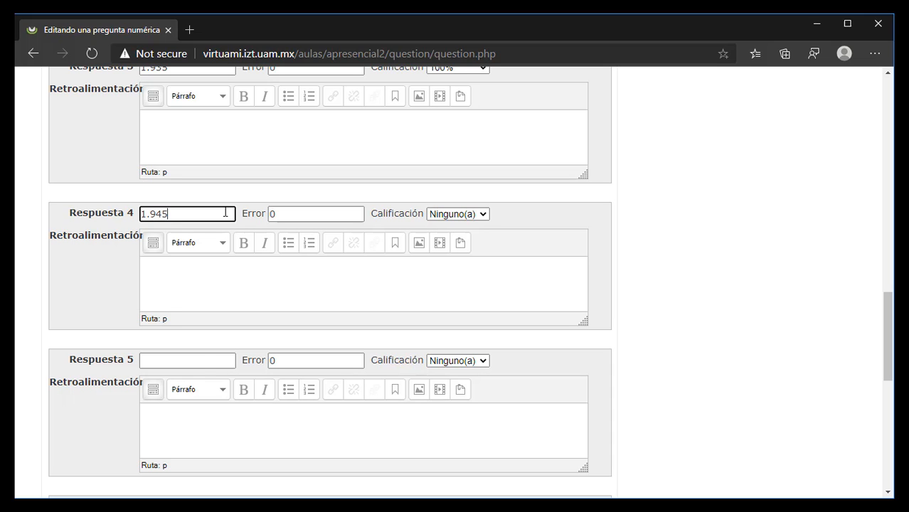
{"action": "left_click", "coordinate": [203, 359]}
{"action": "type", "text": "1.95"}
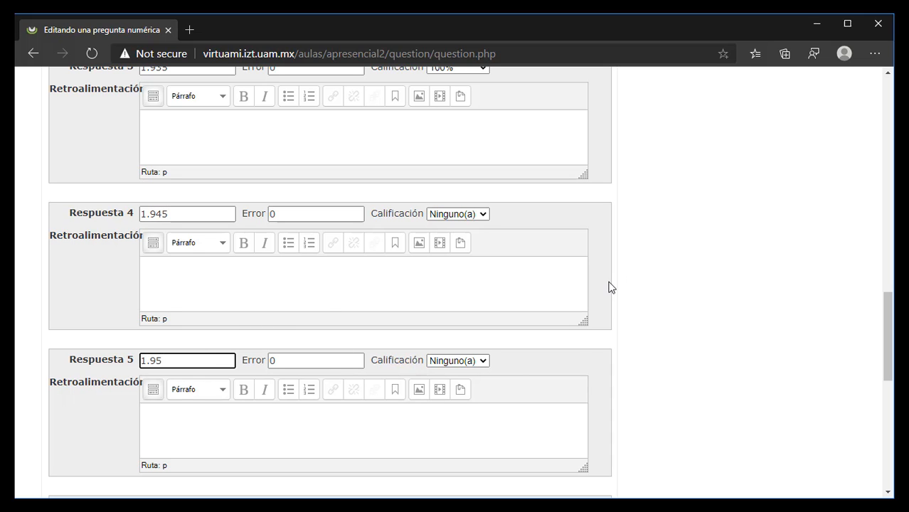
{"action": "scroll", "coordinate": [609, 286], "scroll_direction": "up", "scroll_amount": 1}
{"action": "left_click", "coordinate": [466, 261]}
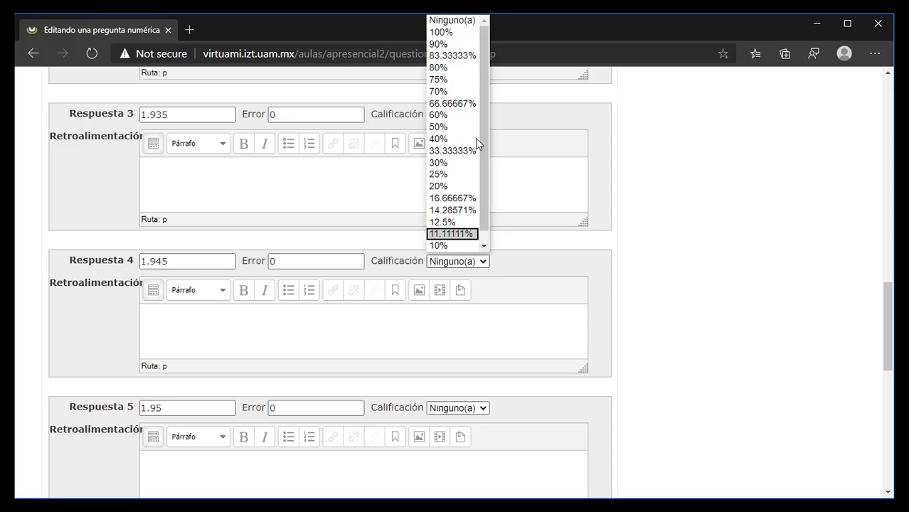
{"action": "left_click", "coordinate": [448, 30]}
{"action": "left_click", "coordinate": [480, 410]}
{"action": "left_click", "coordinate": [439, 178]}
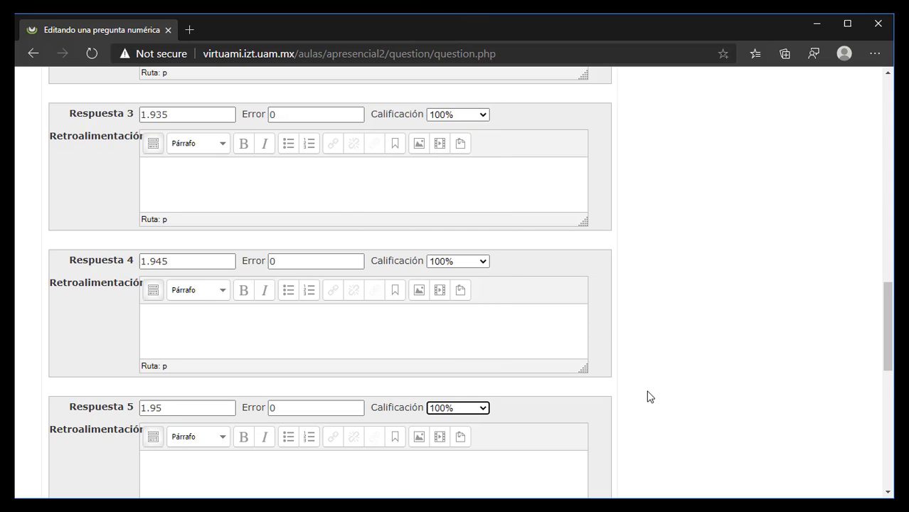
Step: Set the unit handling to "Debe darse la unidad, que será calificada"
{"action": "scroll", "coordinate": [649, 395], "scroll_direction": "down", "scroll_amount": 5}
{"action": "scroll", "coordinate": [649, 396], "scroll_direction": "down", "scroll_amount": 1}
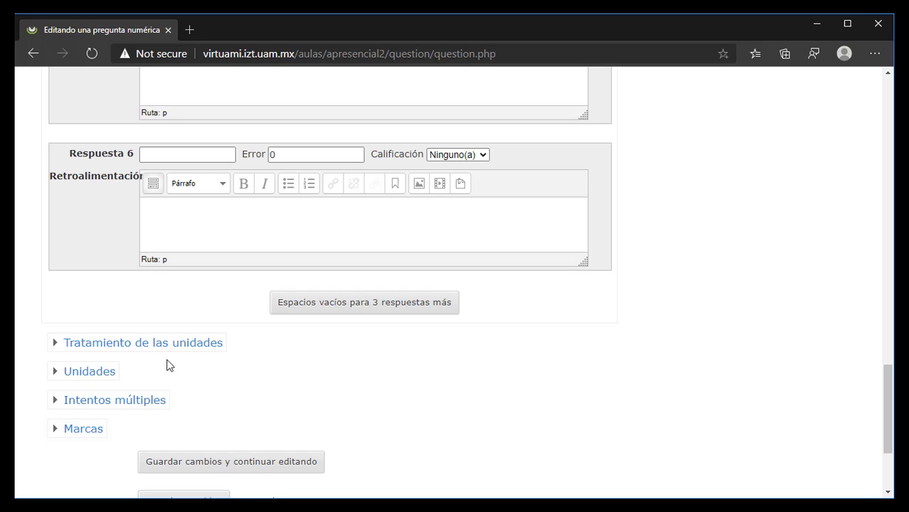
{"action": "left_click", "coordinate": [66, 345]}
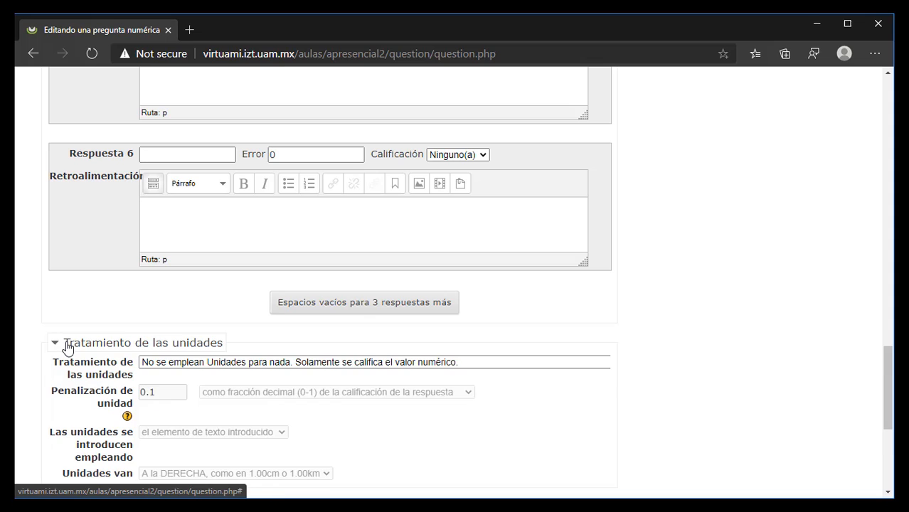
{"action": "scroll", "coordinate": [489, 351], "scroll_direction": "down", "scroll_amount": 1}
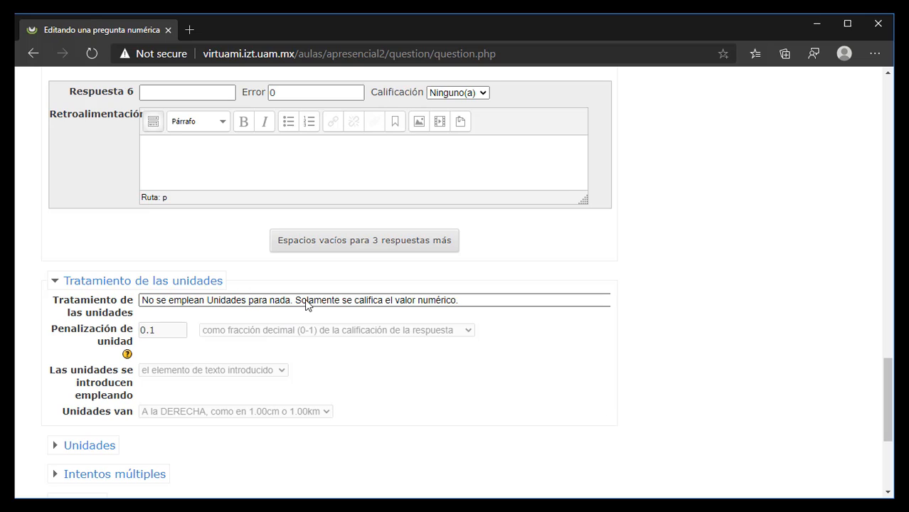
{"action": "left_click", "coordinate": [433, 301]}
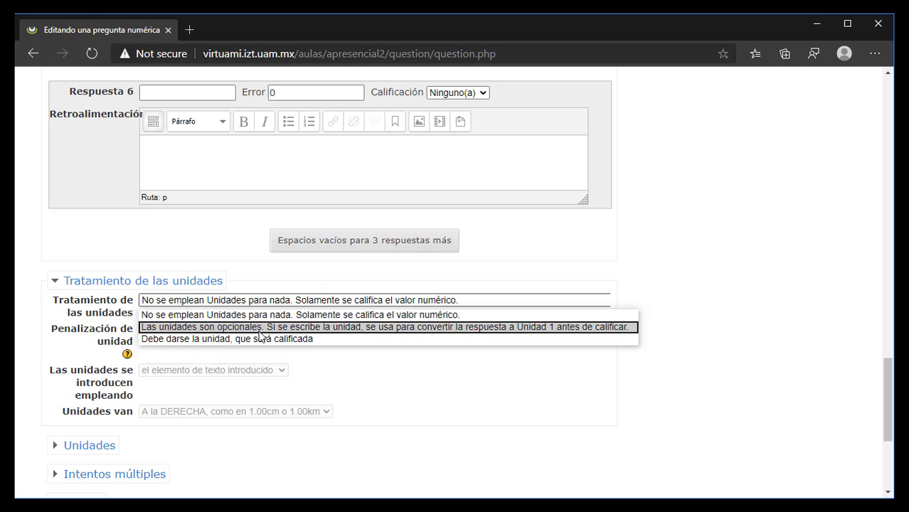
{"action": "left_click", "coordinate": [206, 339]}
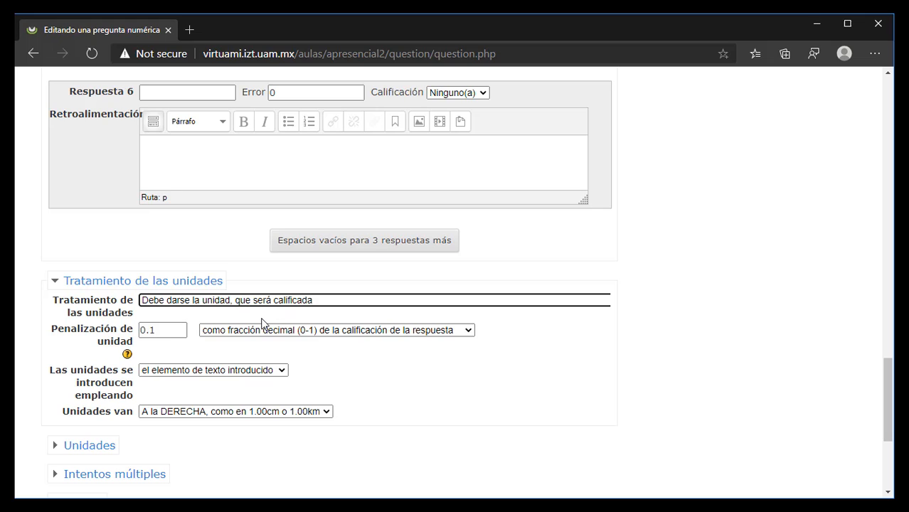
Step: Set the unit penalty to 0.3
{"action": "left_click", "coordinate": [166, 331]}
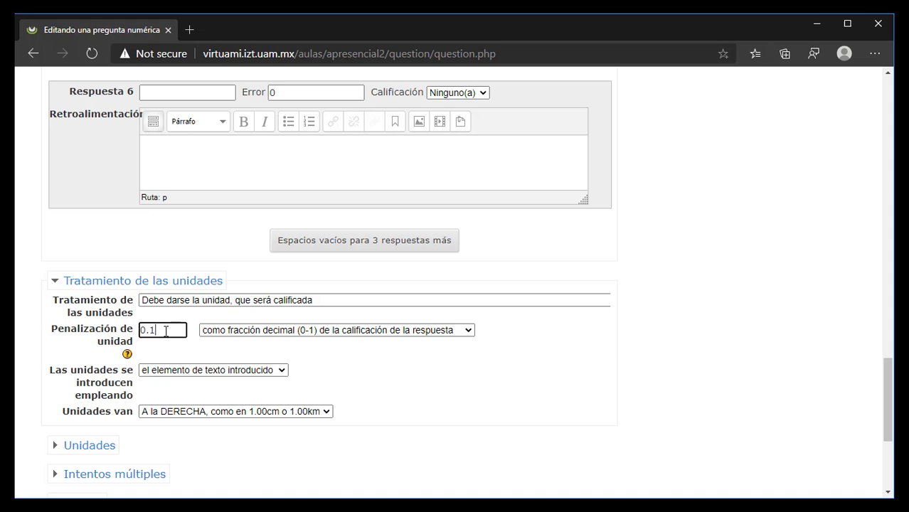
{"action": "key", "text": "BackSpace"}
{"action": "type", "text": "3"}
{"action": "scroll", "coordinate": [494, 391], "scroll_direction": "down", "scroll_amount": 1}
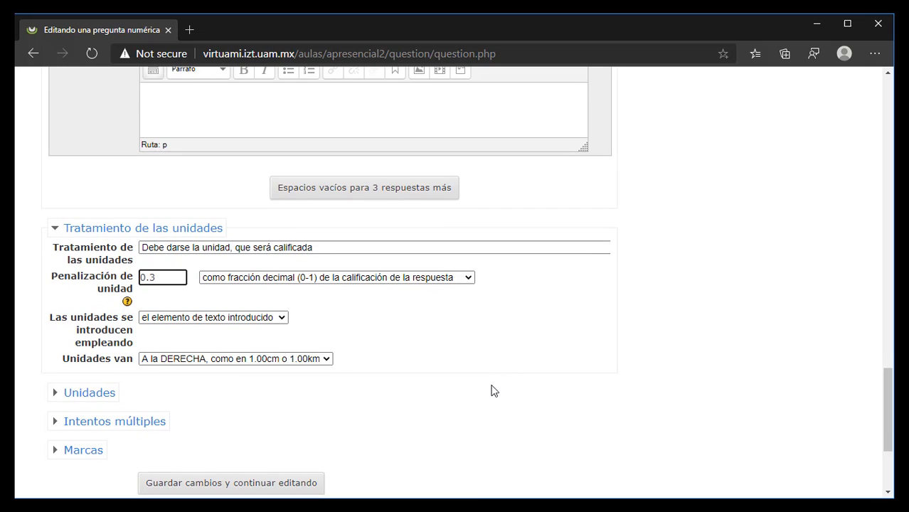
{"action": "scroll", "coordinate": [494, 391], "scroll_direction": "down", "scroll_amount": 2}
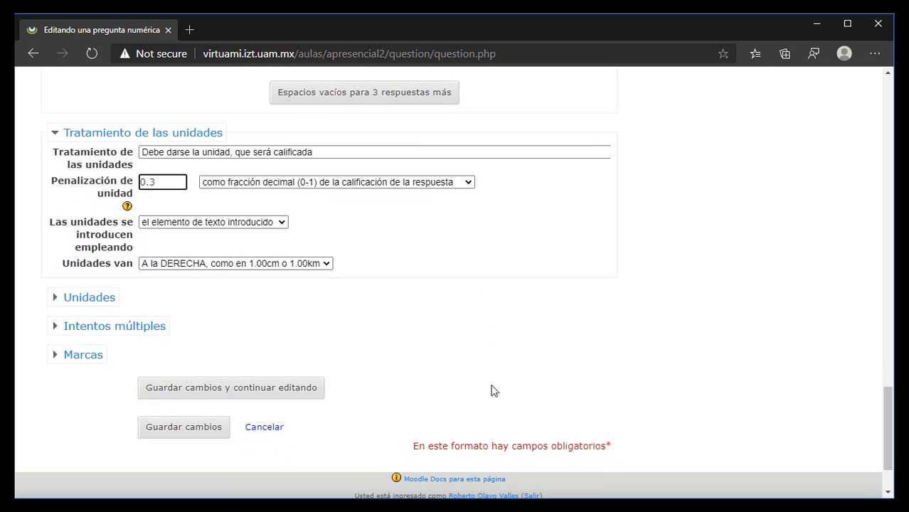
{"action": "left_click", "coordinate": [329, 237]}
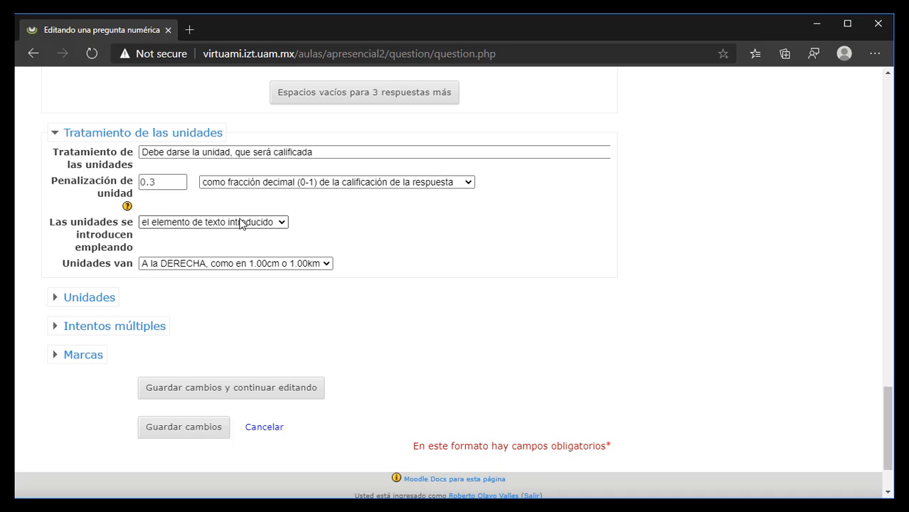
Step: Choose "el elemento de texto introducido" for entering units and place them "A la DERECHA, como en 1.00cm o 1.00km"
{"action": "left_click", "coordinate": [282, 222]}
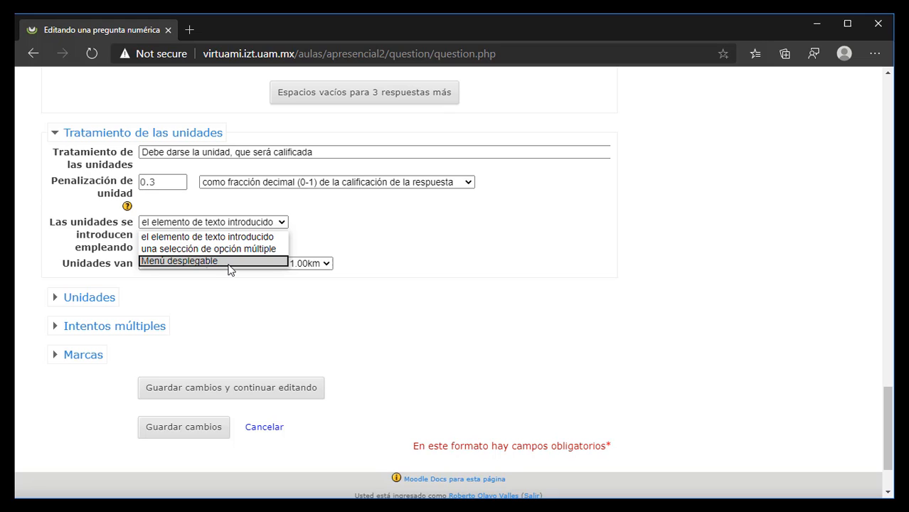
{"action": "left_click", "coordinate": [221, 239]}
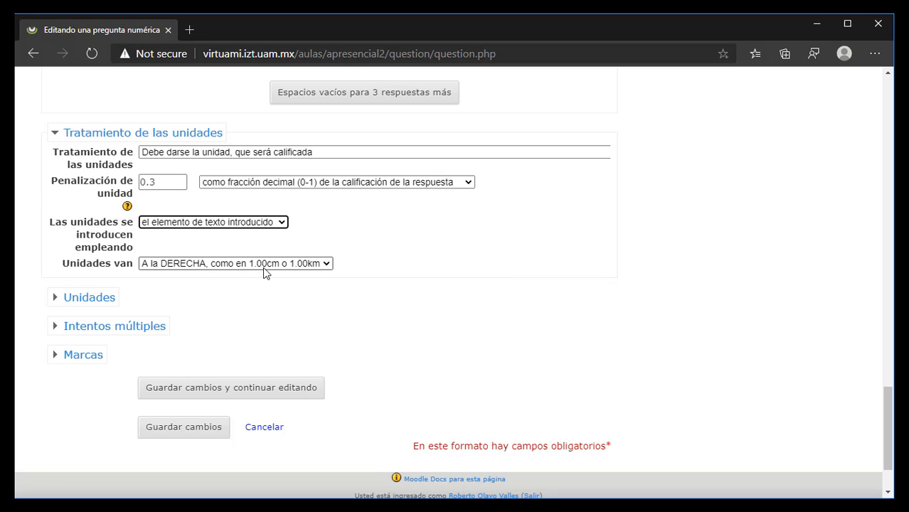
{"action": "left_click", "coordinate": [308, 265]}
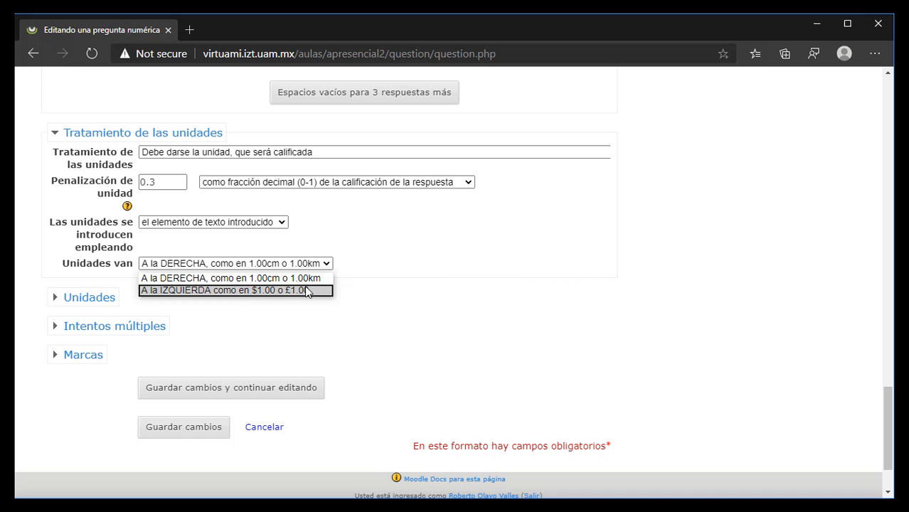
{"action": "left_click", "coordinate": [290, 284]}
Step: Expand the Unidades section and enter cm as Unidad 1
{"action": "scroll", "coordinate": [401, 287], "scroll_direction": "down", "scroll_amount": 1}
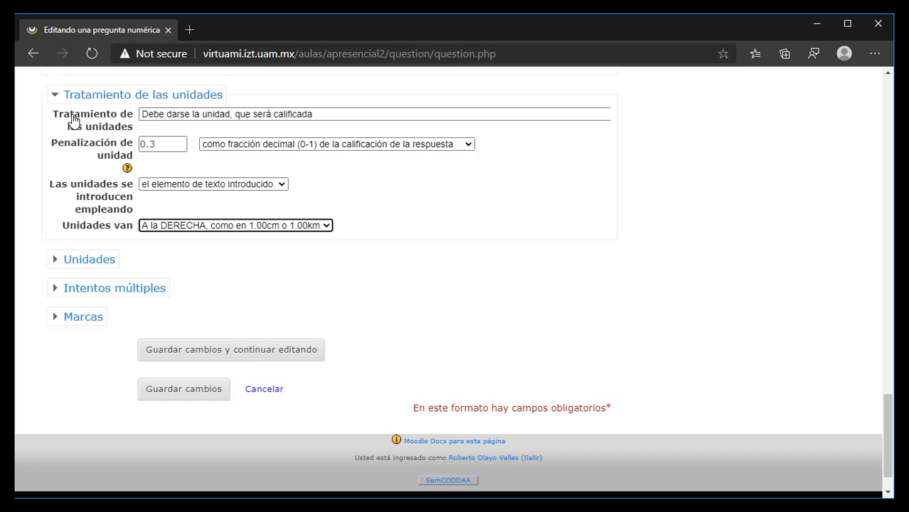
{"action": "left_click", "coordinate": [69, 261]}
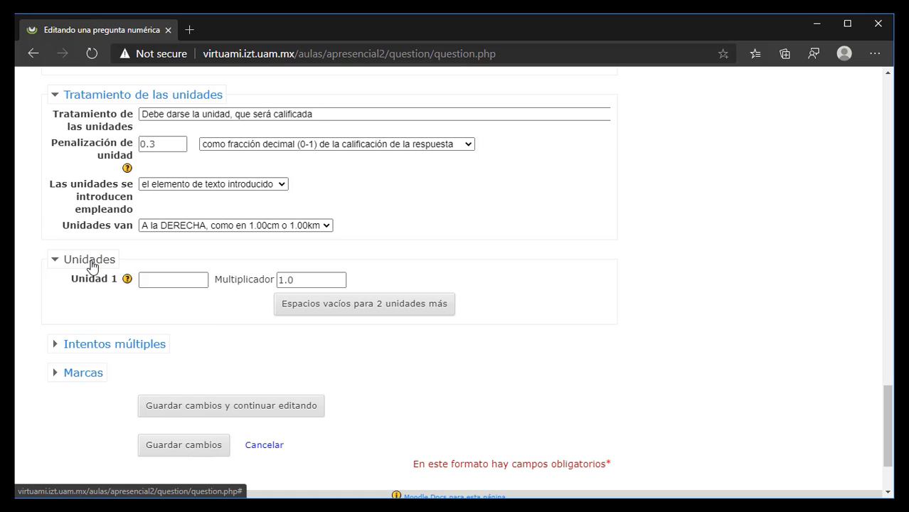
{"action": "left_click", "coordinate": [161, 280]}
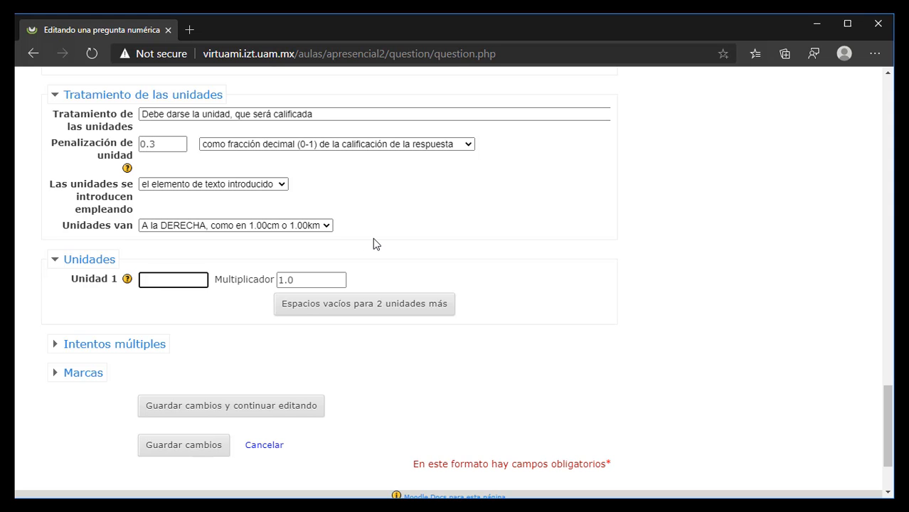
{"action": "scroll", "coordinate": [373, 240], "scroll_direction": "up", "scroll_amount": 4}
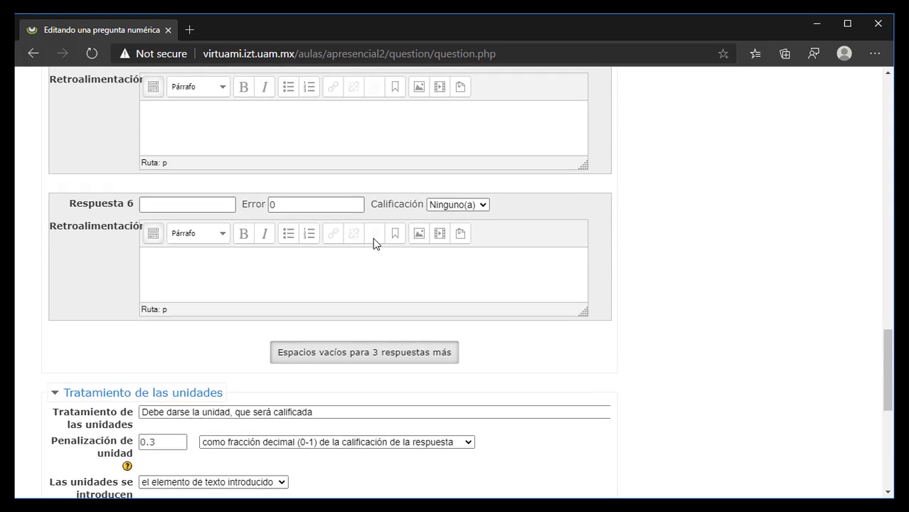
{"action": "scroll", "coordinate": [373, 241], "scroll_direction": "up", "scroll_amount": 6}
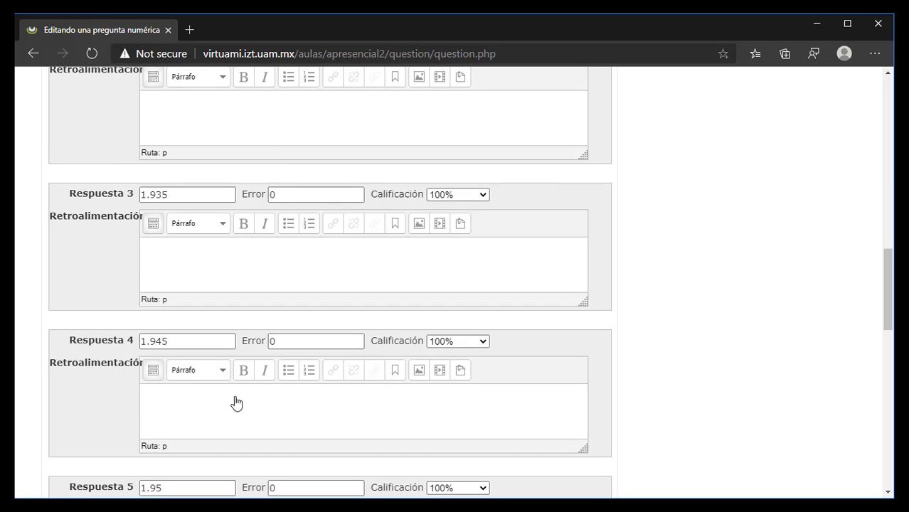
{"action": "scroll", "coordinate": [253, 237], "scroll_direction": "up", "scroll_amount": 1}
{"action": "scroll", "coordinate": [252, 238], "scroll_direction": "down", "scroll_amount": 4}
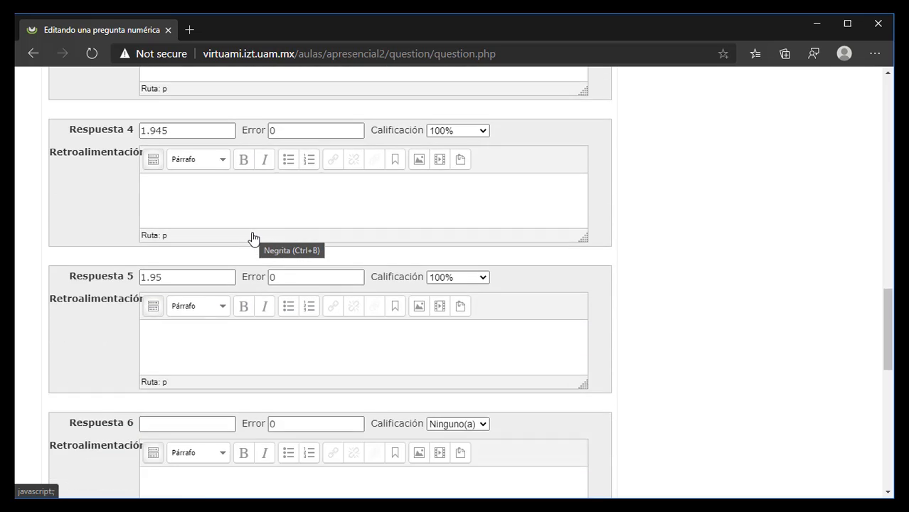
{"action": "scroll", "coordinate": [253, 238], "scroll_direction": "down", "scroll_amount": 6}
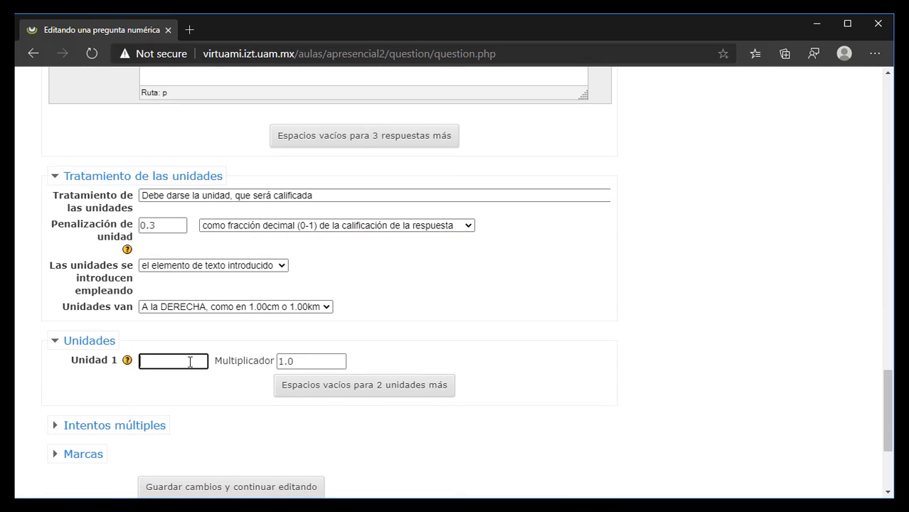
{"action": "type", "text": "cm"}
Step: Add blanks for two more units and set Unidad 2 to mm with a multiplier of 10
{"action": "left_click", "coordinate": [356, 390]}
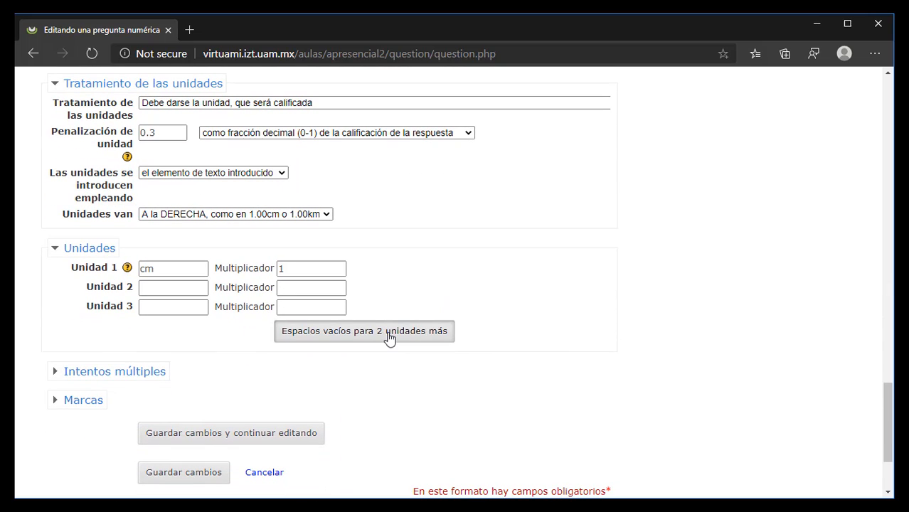
{"action": "left_click", "coordinate": [186, 287]}
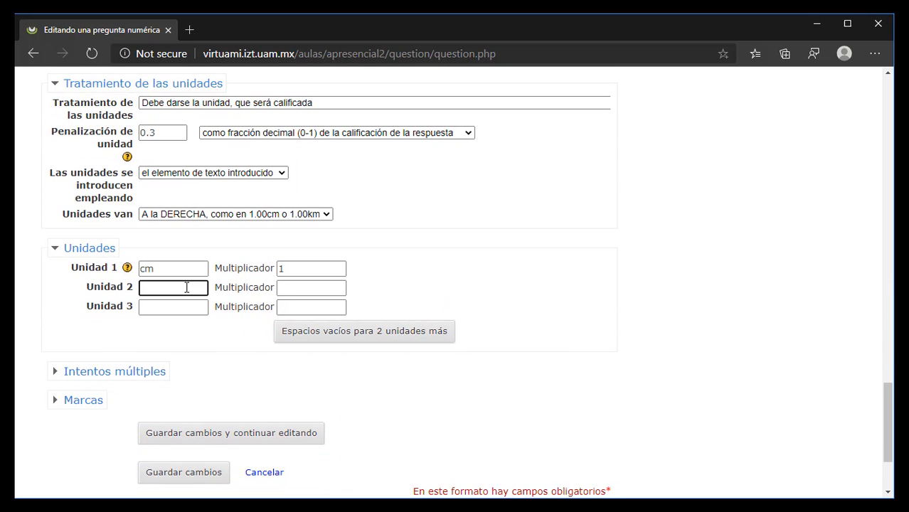
{"action": "type", "text": "mm"}
{"action": "key", "text": "Tab"}
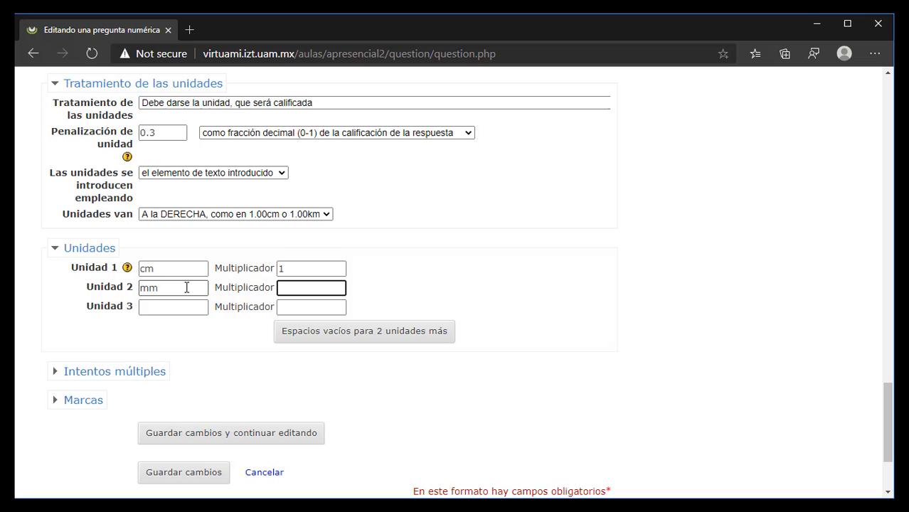
{"action": "type", "text": "10"}
Step: Set Unidad 3 to m with a multiplier of 0.01
{"action": "left_click", "coordinate": [189, 310]}
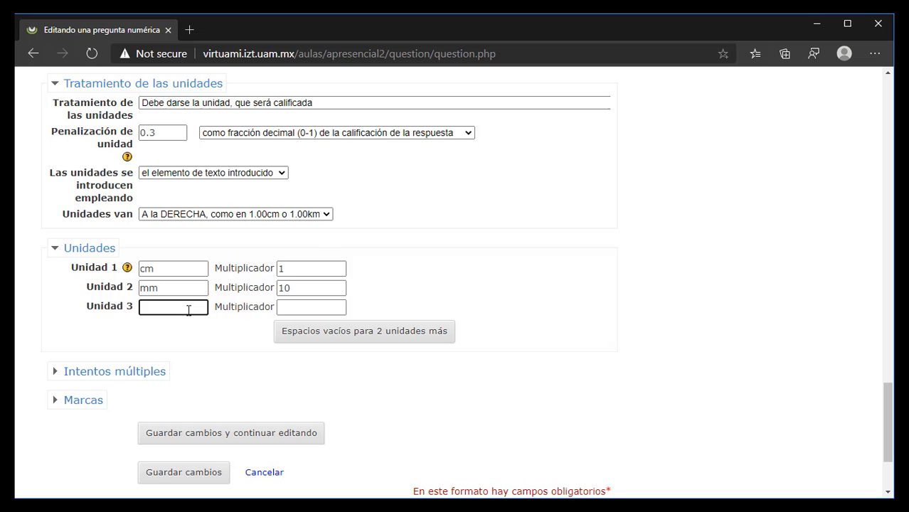
{"action": "type", "text": "m"}
{"action": "key", "text": "Tab"}
{"action": "type", "text": "0.01"}
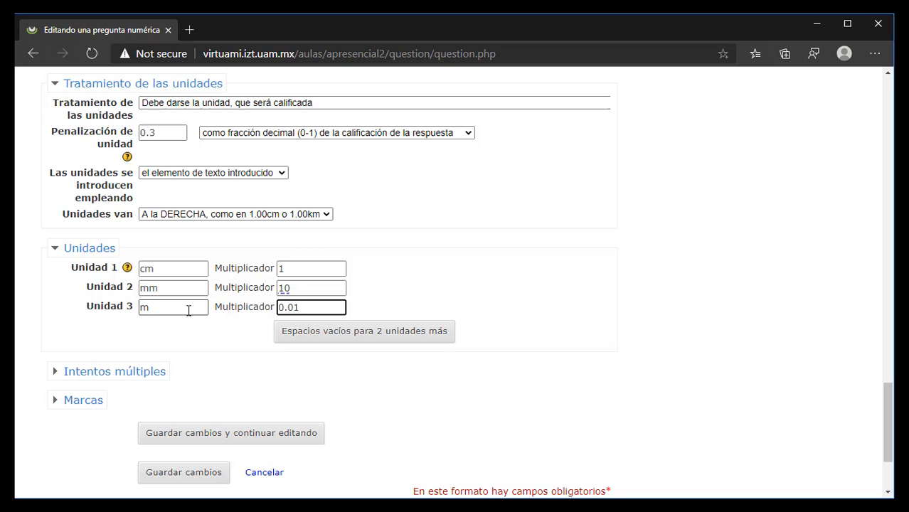
Step: Save the question while staying in its editor, and open its preview in an enlarged window
{"action": "scroll", "coordinate": [189, 310], "scroll_direction": "down", "scroll_amount": 1}
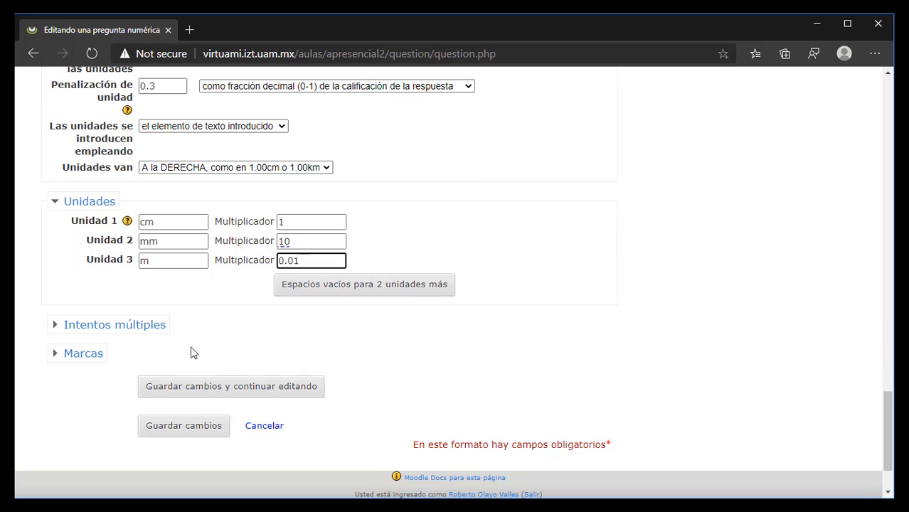
{"action": "left_click", "coordinate": [206, 393]}
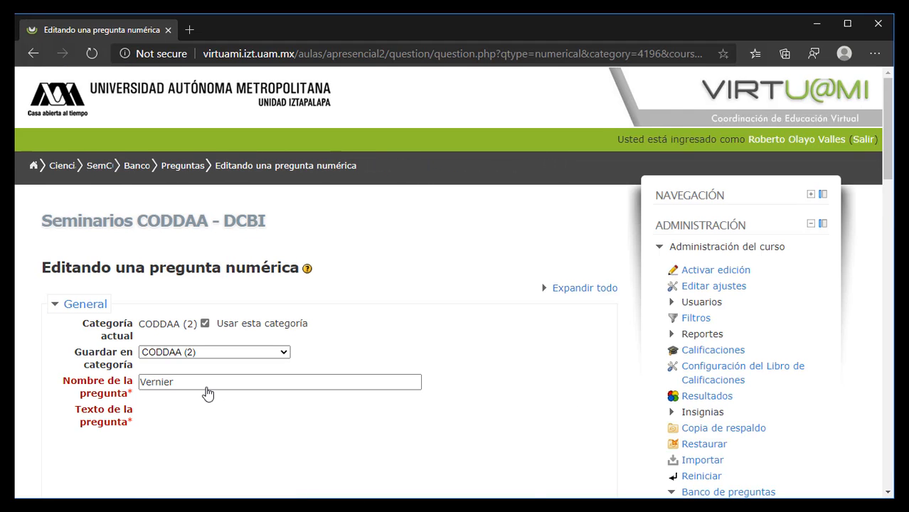
{"action": "scroll", "coordinate": [608, 388], "scroll_direction": "down", "scroll_amount": 8}
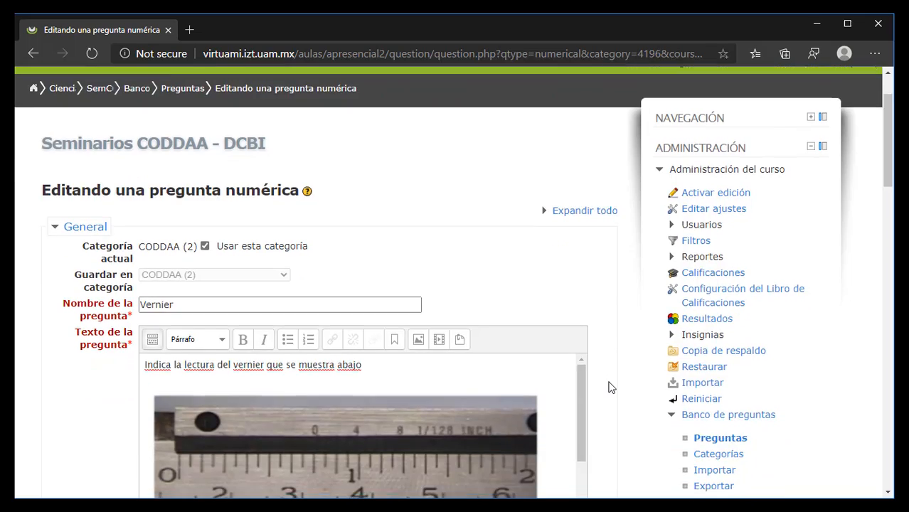
{"action": "scroll", "coordinate": [608, 387], "scroll_direction": "down", "scroll_amount": 10}
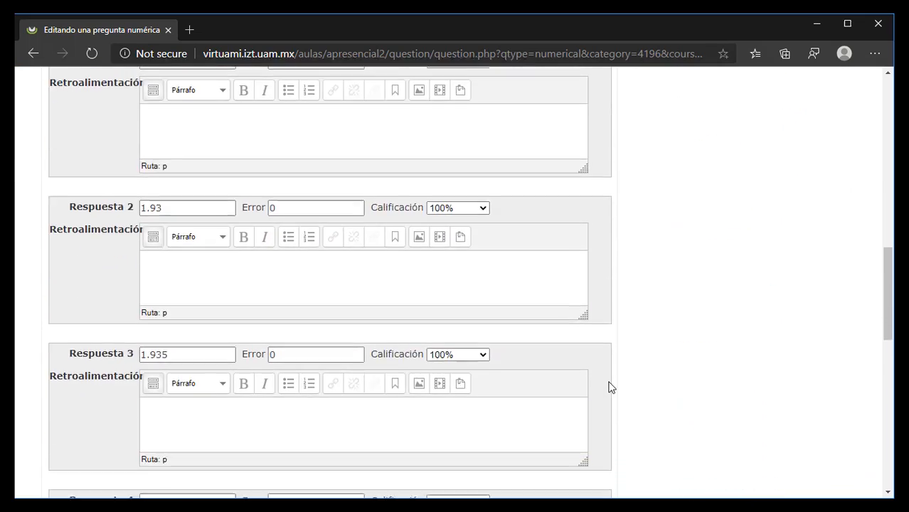
{"action": "scroll", "coordinate": [608, 388], "scroll_direction": "down", "scroll_amount": 3}
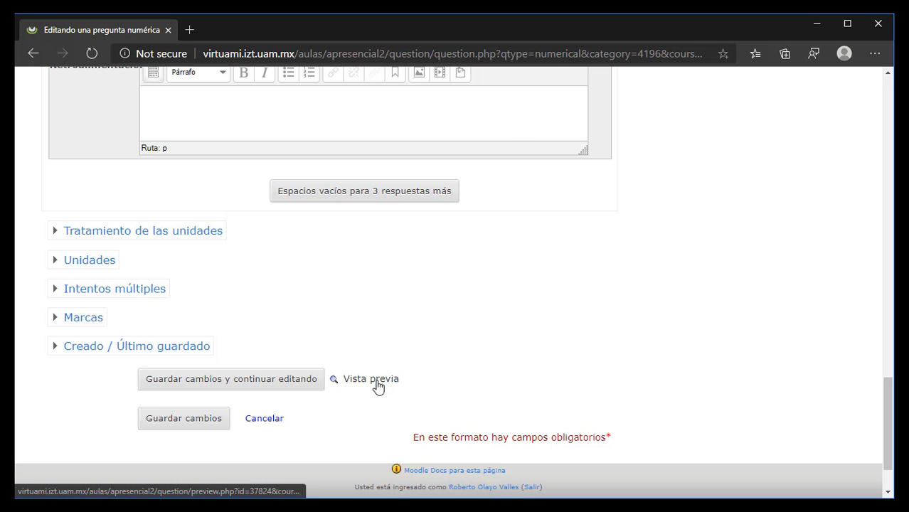
{"action": "left_click", "coordinate": [377, 383]}
{"action": "left_click_drag", "start_coordinate": [554, 295], "coordinate": [893, 283]}
{"action": "left_click_drag", "start_coordinate": [576, 454], "coordinate": [570, 495]}
Step: Answer the previewed question with 1.94 cm and submit it for grading
{"action": "scroll", "coordinate": [576, 396], "scroll_direction": "down", "scroll_amount": 2}
{"action": "scroll", "coordinate": [576, 396], "scroll_direction": "down", "scroll_amount": 1}
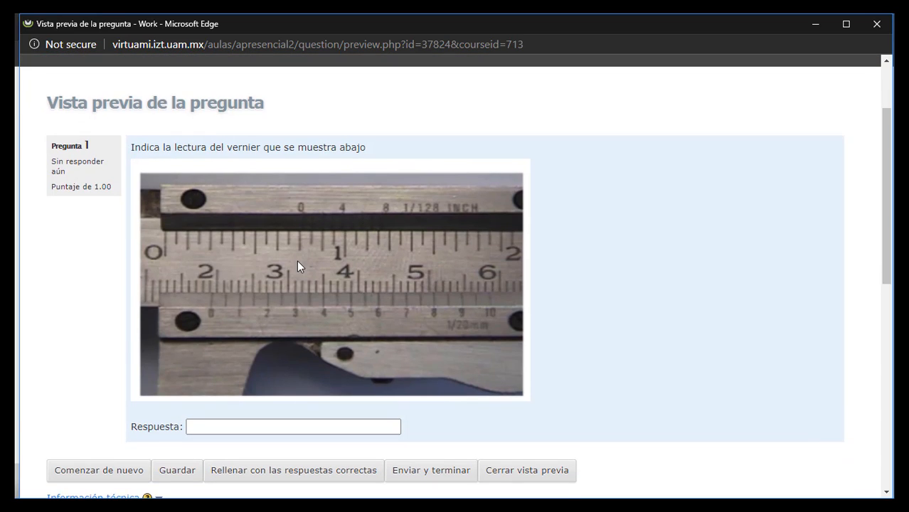
{"action": "scroll", "coordinate": [573, 292], "scroll_direction": "down", "scroll_amount": 1}
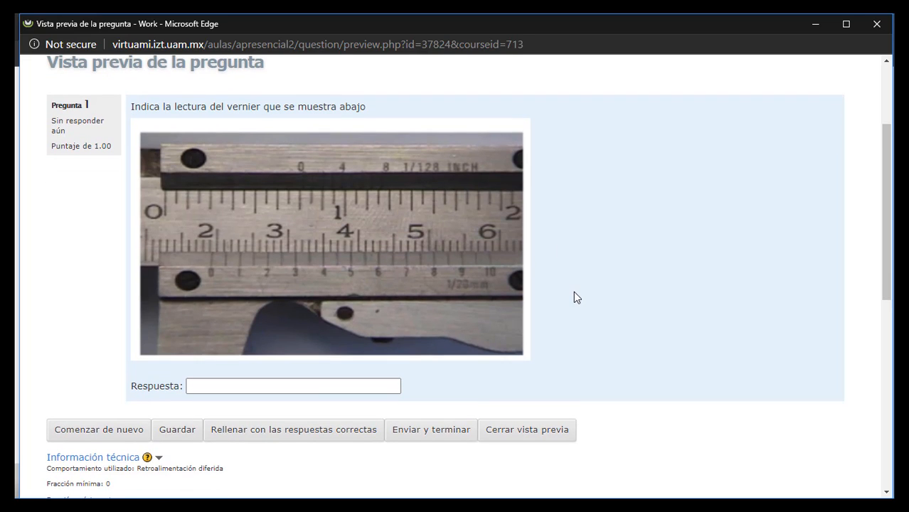
{"action": "left_click", "coordinate": [229, 384]}
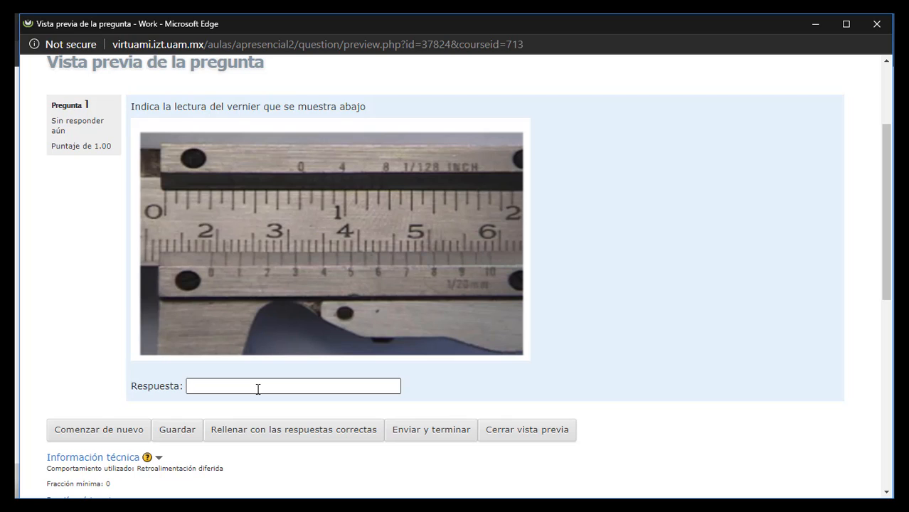
{"action": "scroll", "coordinate": [114, 213], "scroll_direction": "up", "scroll_amount": 1}
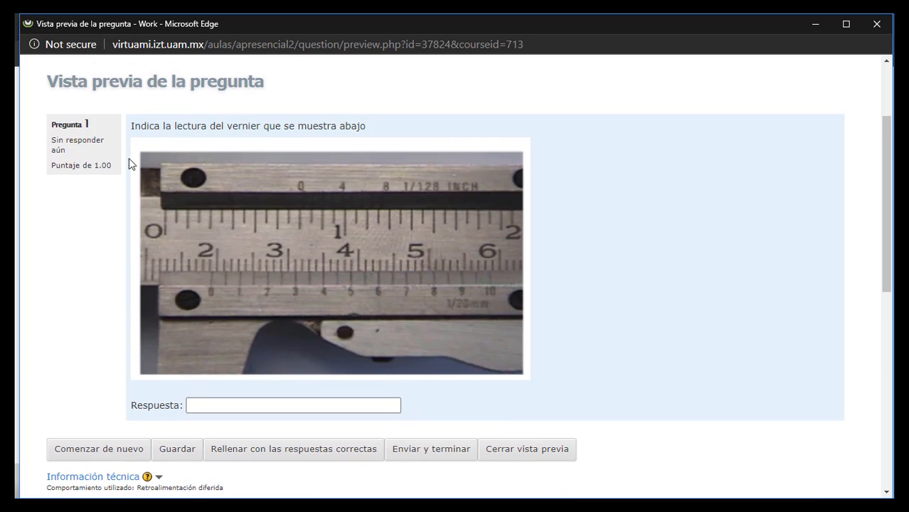
{"action": "left_click", "coordinate": [196, 402]}
{"action": "type", "text": "1.94 cm"}
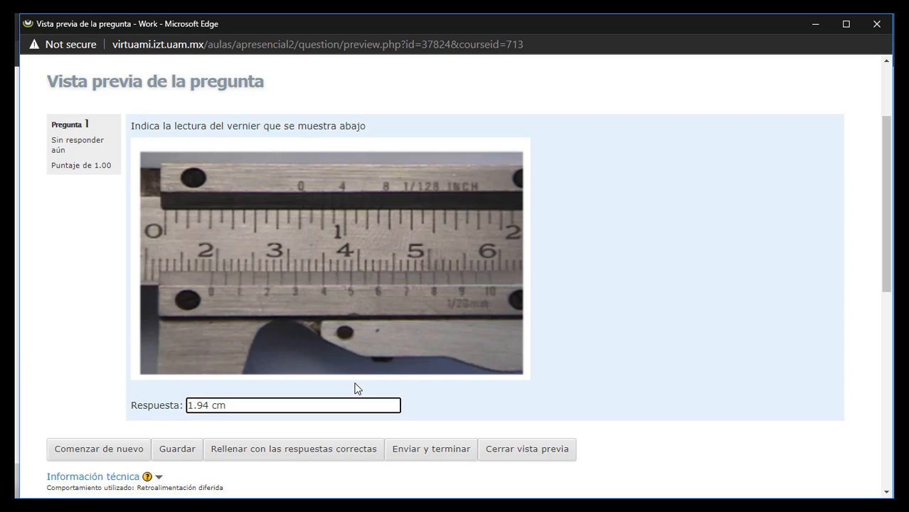
{"action": "left_click", "coordinate": [420, 458]}
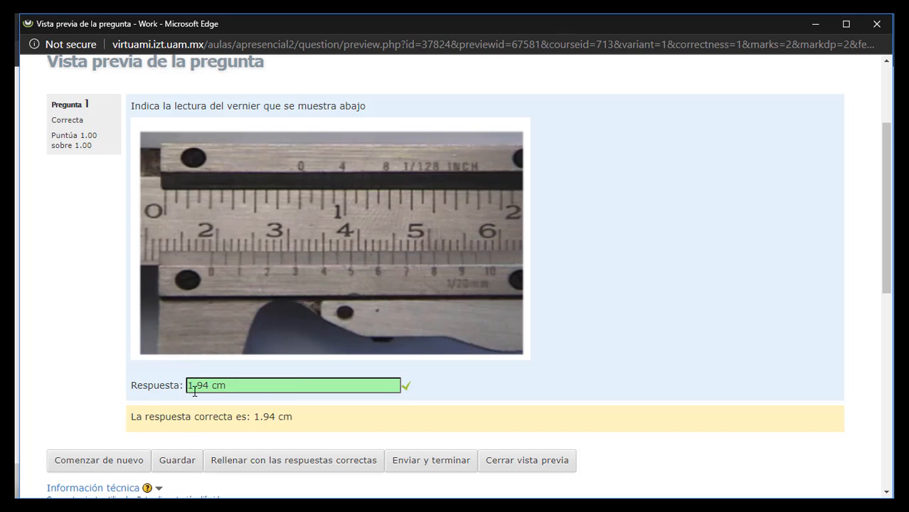
Step: Restart the preview and submit the answer 1.94 without a unit
{"action": "left_click", "coordinate": [98, 460]}
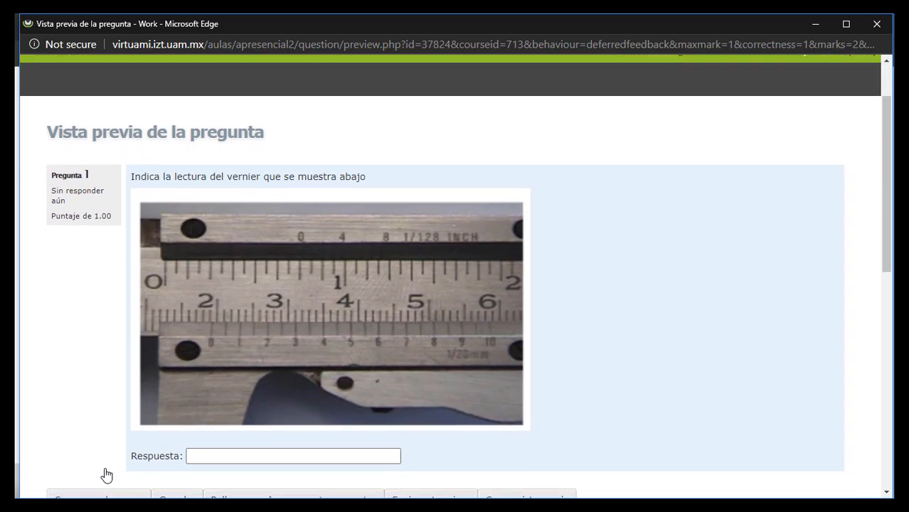
{"action": "scroll", "coordinate": [106, 475], "scroll_direction": "down", "scroll_amount": 1}
{"action": "left_click", "coordinate": [202, 403]}
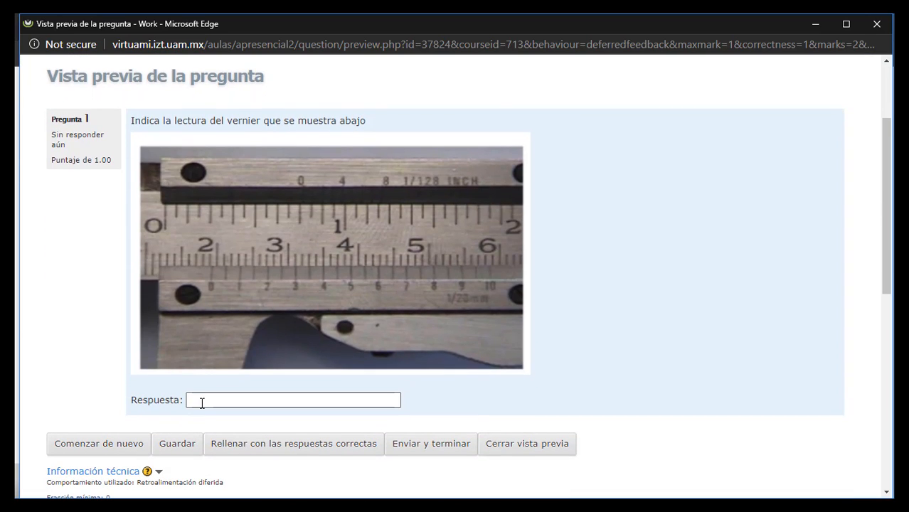
{"action": "type", "text": "1.94"}
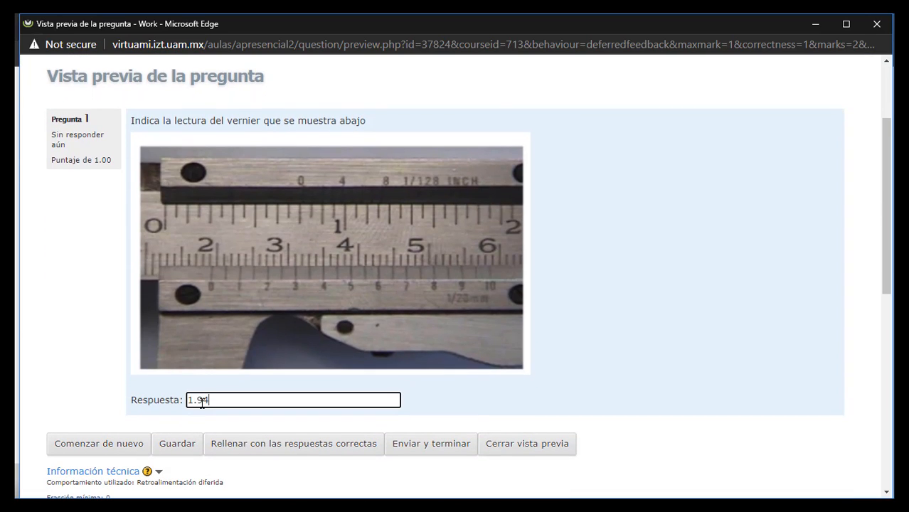
{"action": "left_click", "coordinate": [413, 443]}
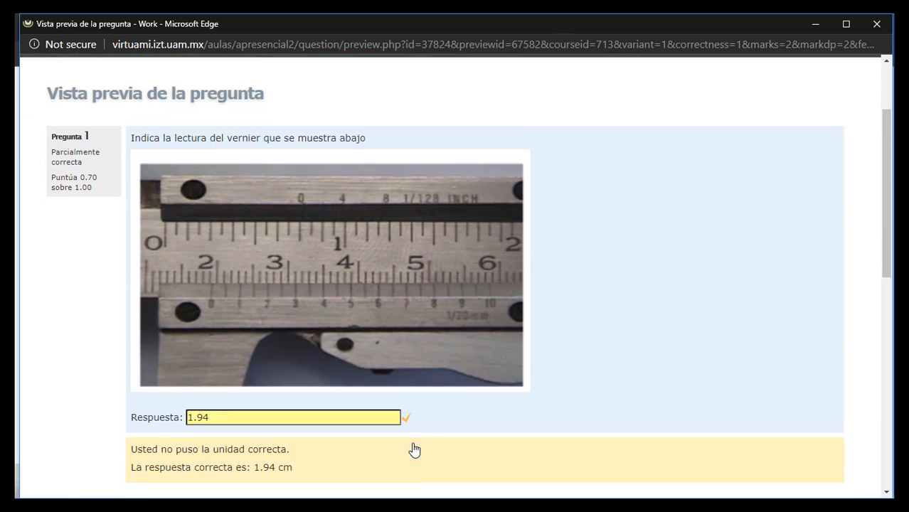
Step: Restart the preview and submit the alternative reading 1.935 cm
{"action": "scroll", "coordinate": [407, 399], "scroll_direction": "down", "scroll_amount": 1}
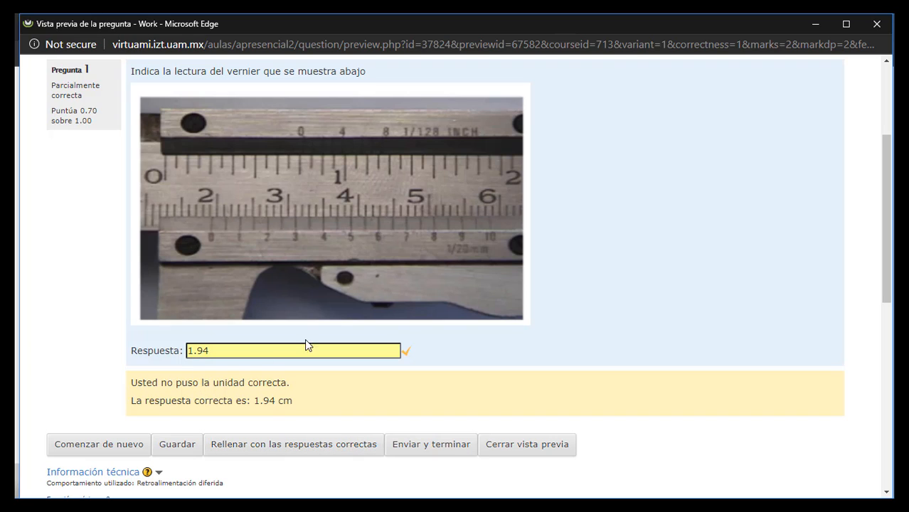
{"action": "left_click", "coordinate": [111, 441]}
{"action": "scroll", "coordinate": [113, 442], "scroll_direction": "down", "scroll_amount": 1}
{"action": "left_click", "coordinate": [230, 396]}
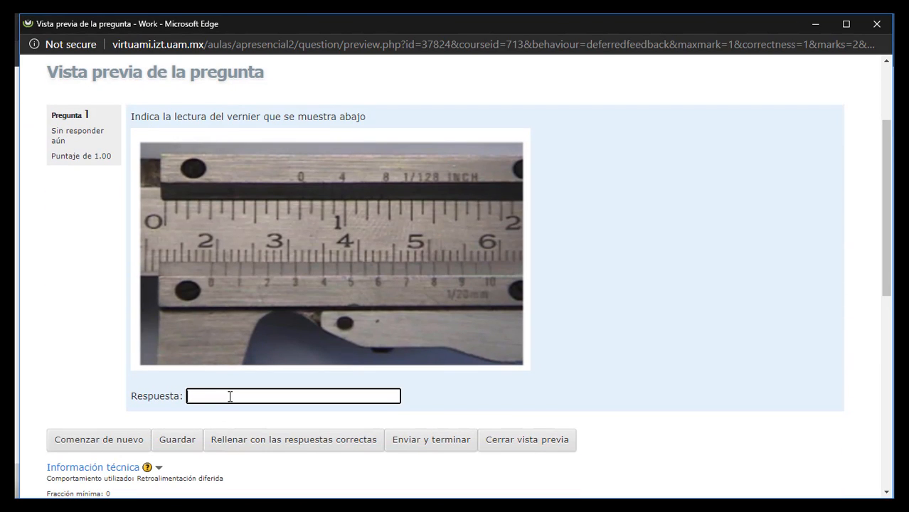
{"action": "type", "text": "1.935 cm"}
{"action": "left_click", "coordinate": [436, 438]}
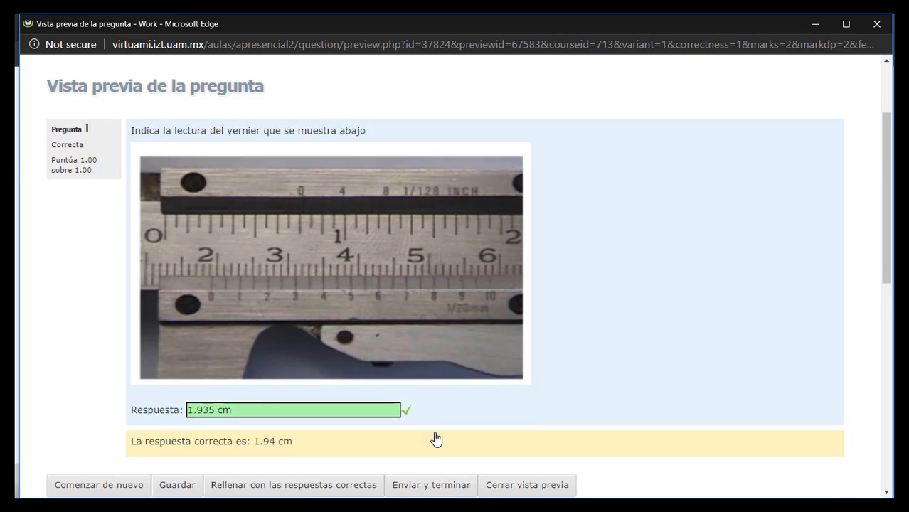
Step: Restart the preview and submit the reading in millimetres as 19.5 mm
{"action": "scroll", "coordinate": [436, 439], "scroll_direction": "down", "scroll_amount": 1}
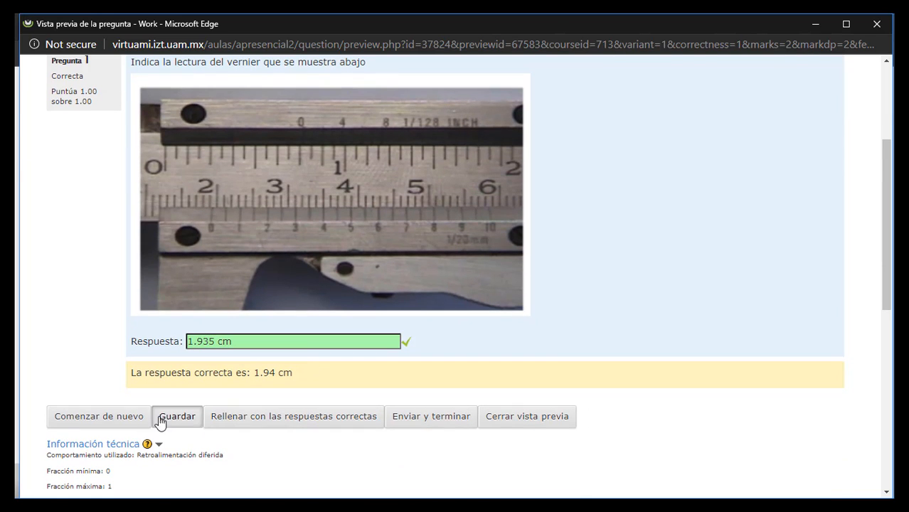
{"action": "left_click", "coordinate": [134, 424]}
{"action": "left_click", "coordinate": [230, 346]}
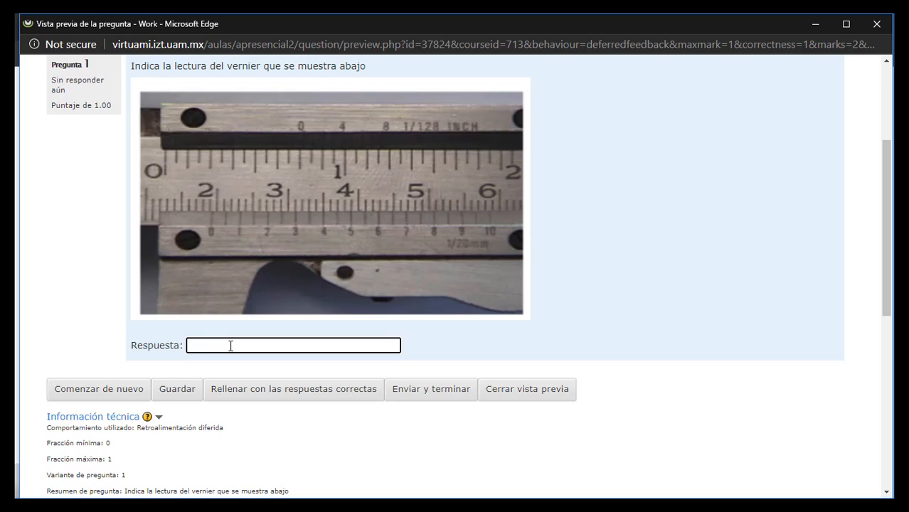
{"action": "type", "text": "19.5 mm"}
{"action": "left_click", "coordinate": [427, 393]}
Step: Restart the preview and submit the reading in metres in scientific notation as 1.945E-2 m
{"action": "scroll", "coordinate": [426, 395], "scroll_direction": "down", "scroll_amount": 1}
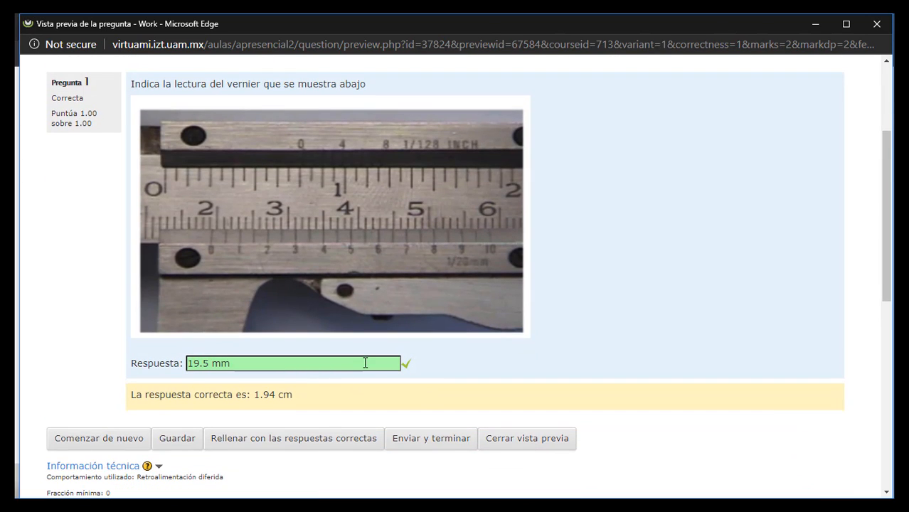
{"action": "left_click", "coordinate": [115, 436]}
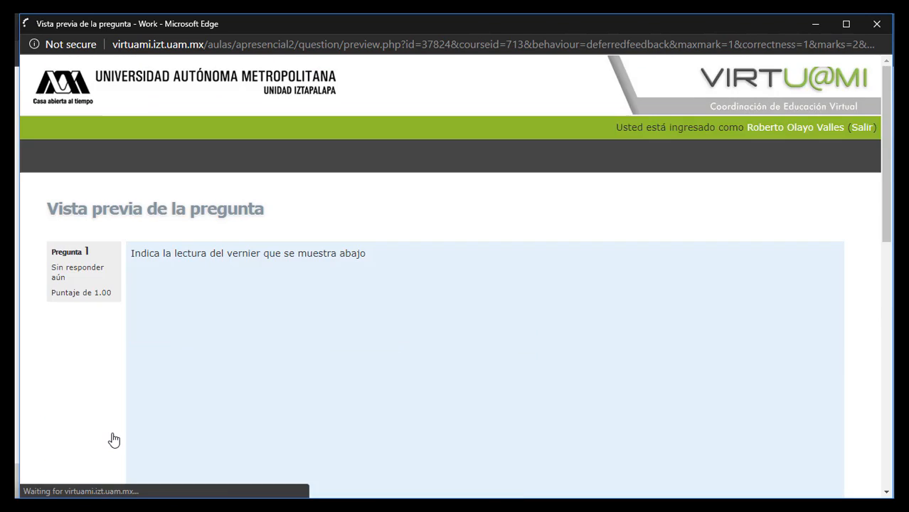
{"action": "scroll", "coordinate": [112, 438], "scroll_direction": "down", "scroll_amount": 1}
{"action": "left_click", "coordinate": [225, 391]}
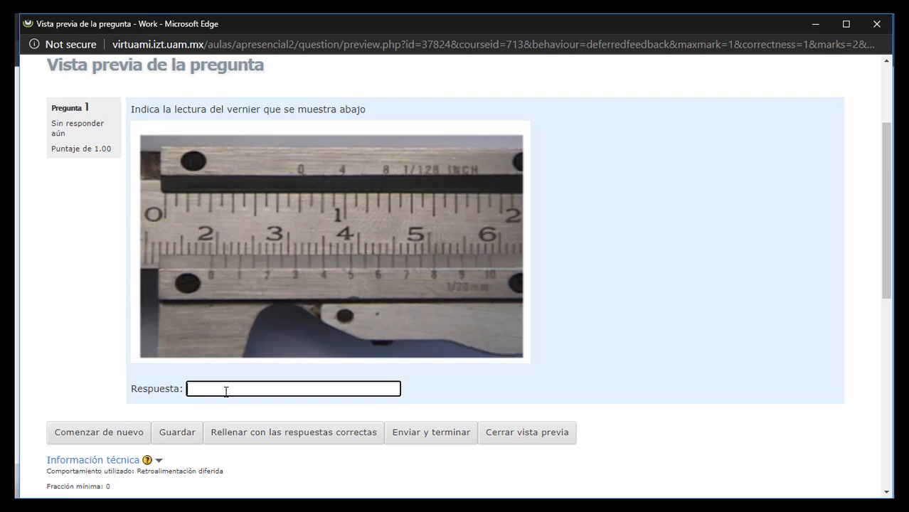
{"action": "type", "text": "1."}
{"action": "type", "text": "9"}
{"action": "type", "text": "9"}
{"action": "key", "text": "BackSpace"}
{"action": "key", "text": "BackSpace"}
{"action": "type", "text": "45"}
{"action": "type", "text": "E-3"}
{"action": "key", "text": "BackSpace"}
{"action": "type", "text": "2 m"}
{"action": "left_click", "coordinate": [441, 444]}
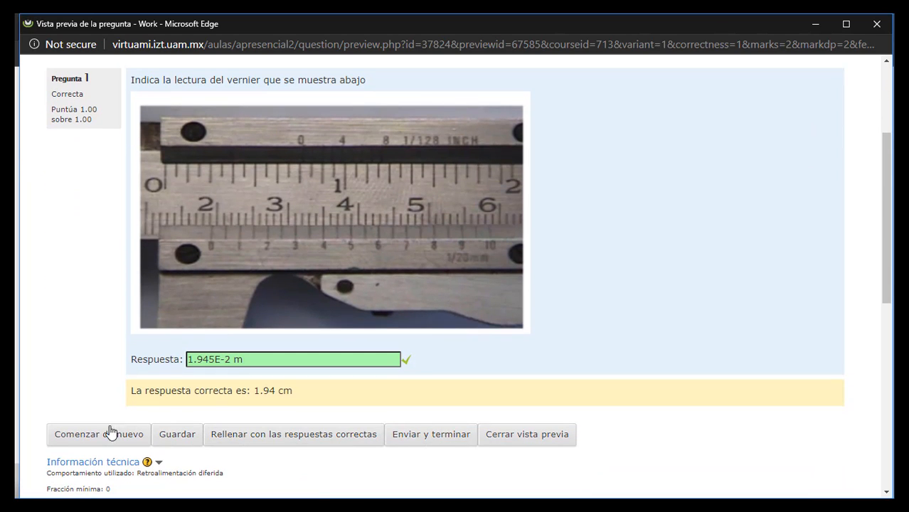
Step: Restart the preview and submit the reading in decimal metres as 0.0194 m
{"action": "left_click", "coordinate": [110, 433]}
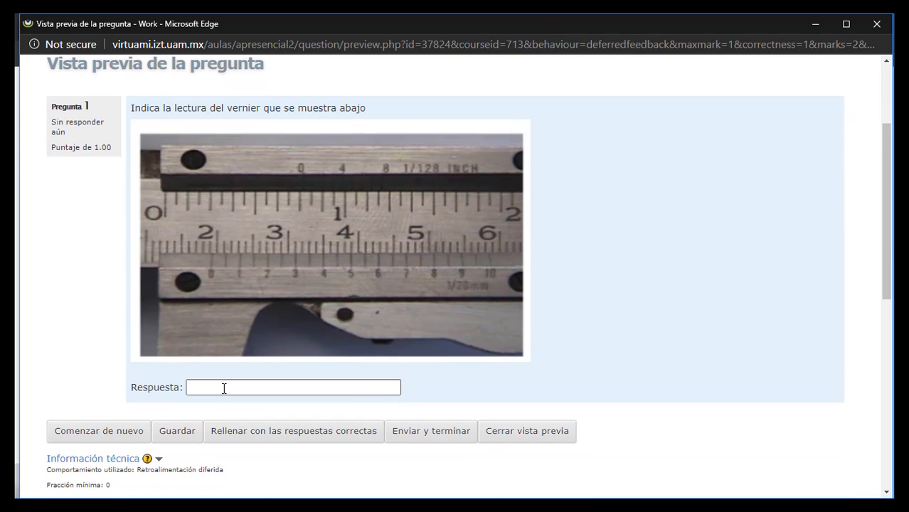
{"action": "left_click", "coordinate": [223, 387]}
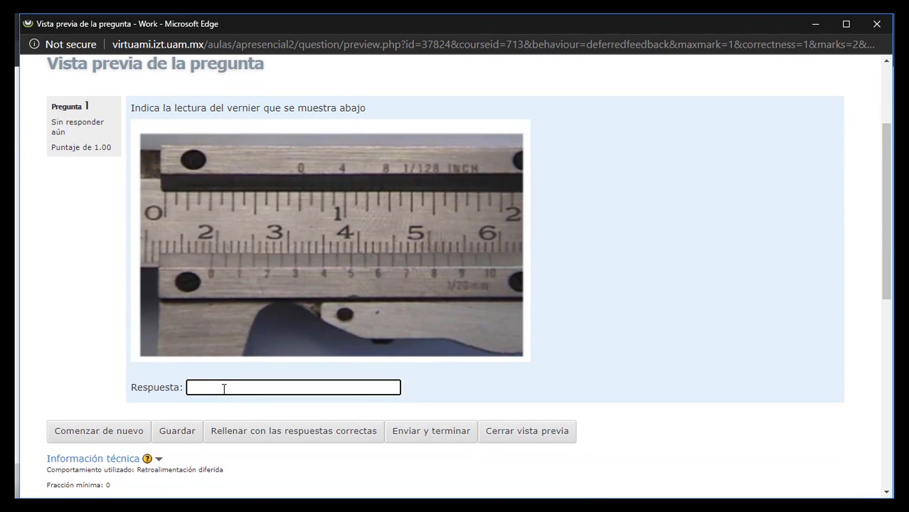
{"action": "type", "text": "0.0194 m"}
{"action": "left_click", "coordinate": [448, 435]}
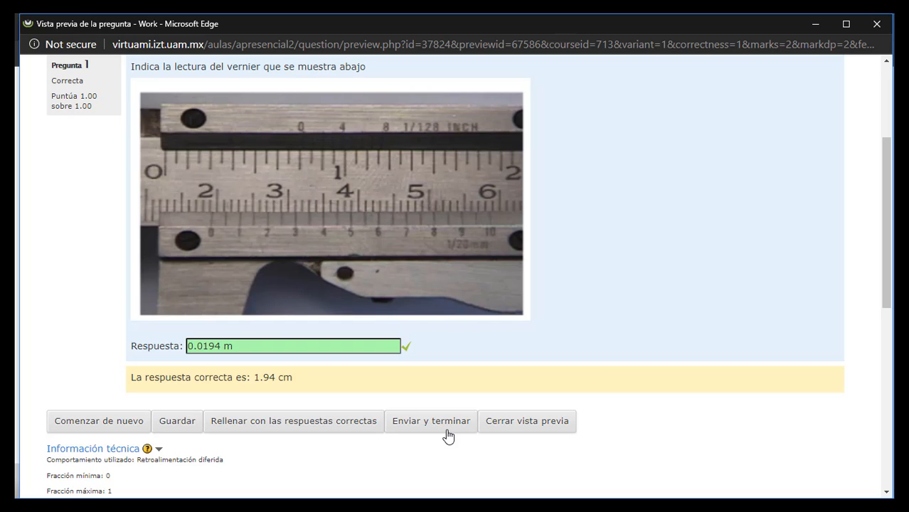
Step: Close the question preview and save the numerical question, leaving its editing form
{"action": "left_click", "coordinate": [520, 425]}
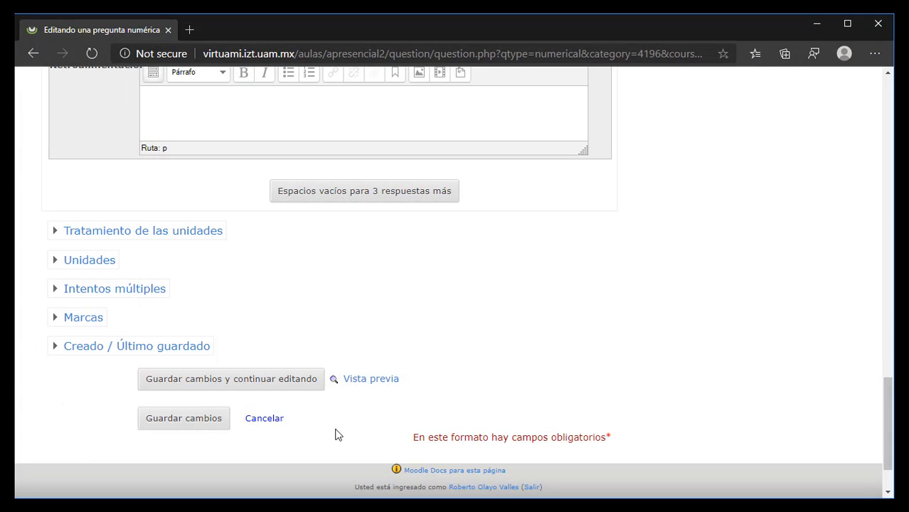
{"action": "left_click", "coordinate": [172, 421]}
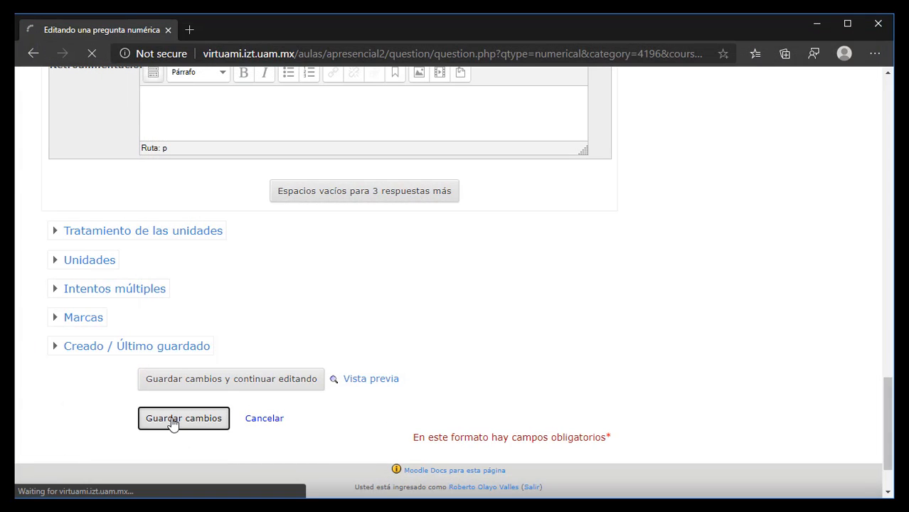